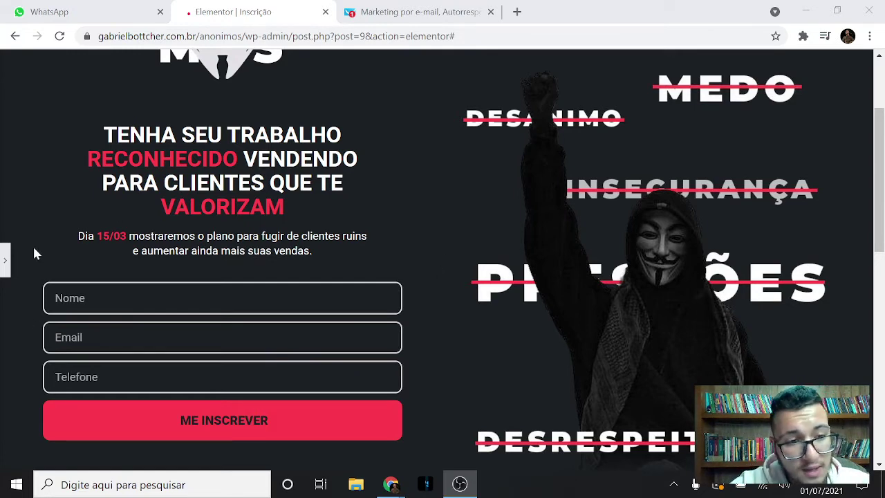
# Open the registration form's settings and remove ActiveCampaign from its Actions After Submit
pyautogui.click(6, 259)
pyautogui.click(255, 312)
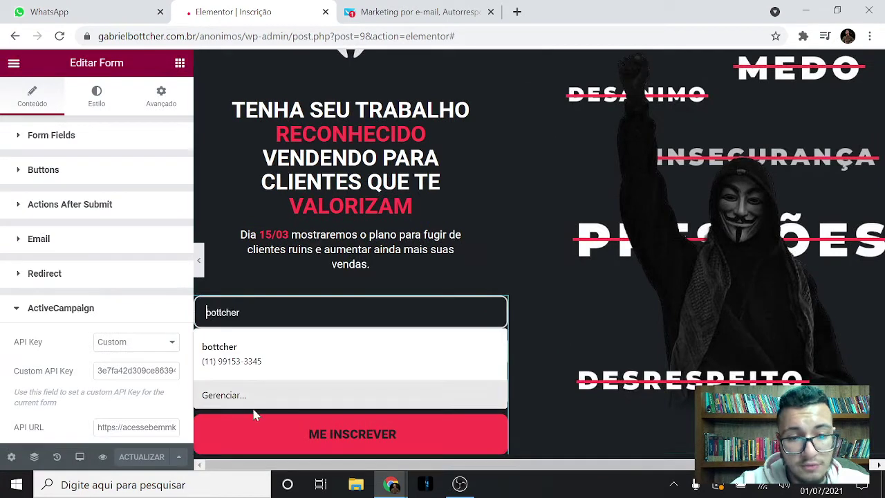
pyautogui.click(31, 100)
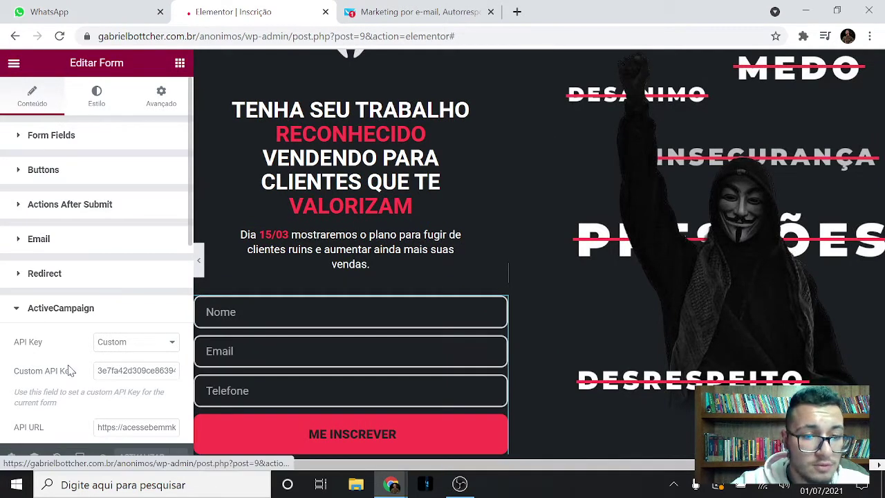
pyautogui.click(69, 311)
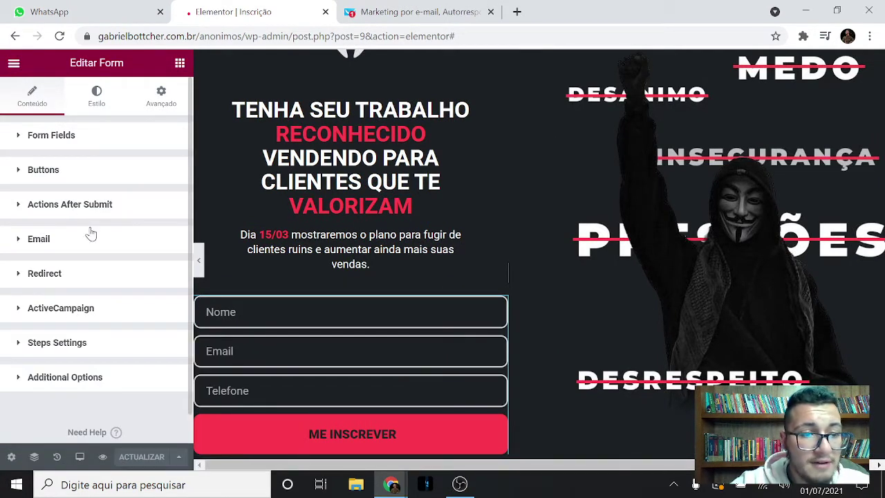
pyautogui.click(69, 207)
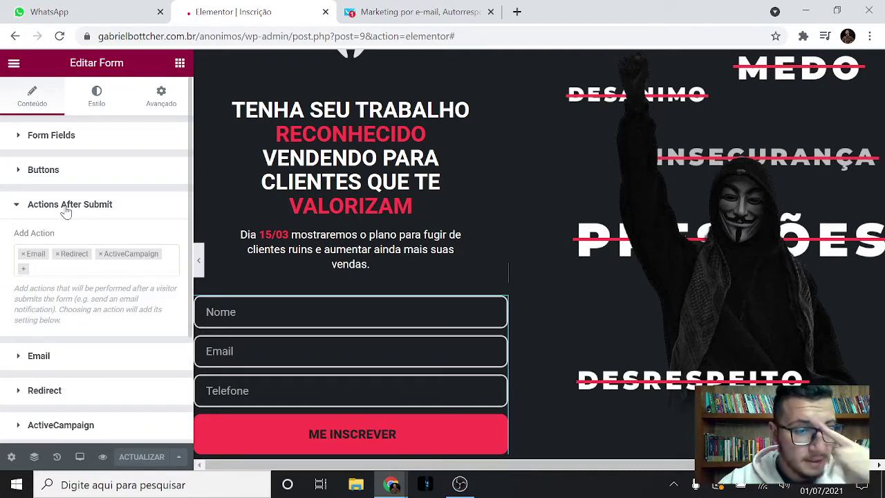
pyautogui.click(101, 254)
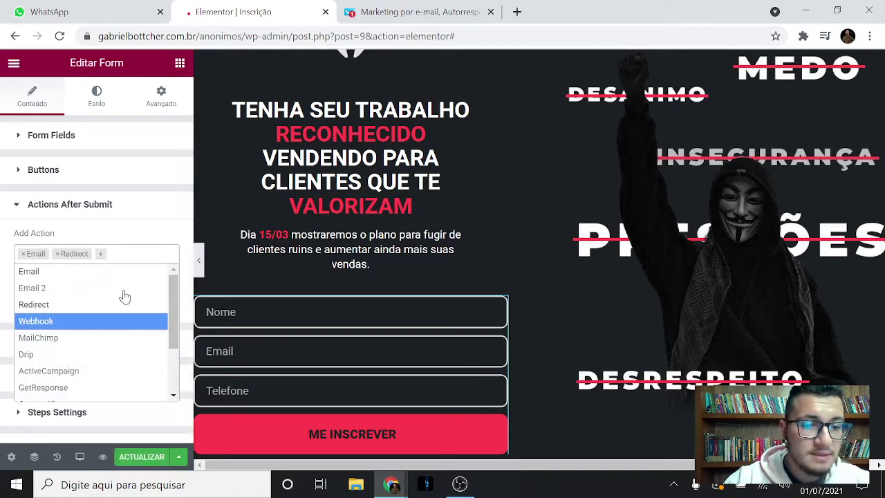
pyautogui.click(120, 208)
pyautogui.click(120, 208)
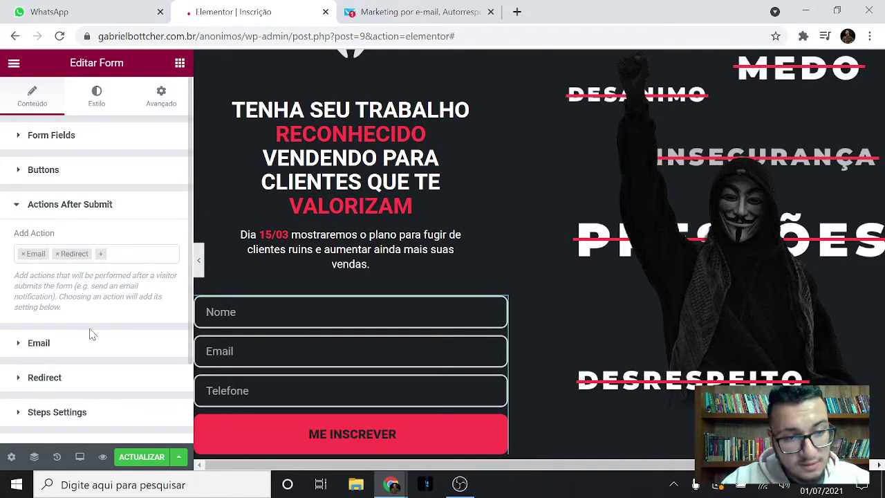
# Add GetResponse to the form's Actions After Submit
pyautogui.click(104, 254)
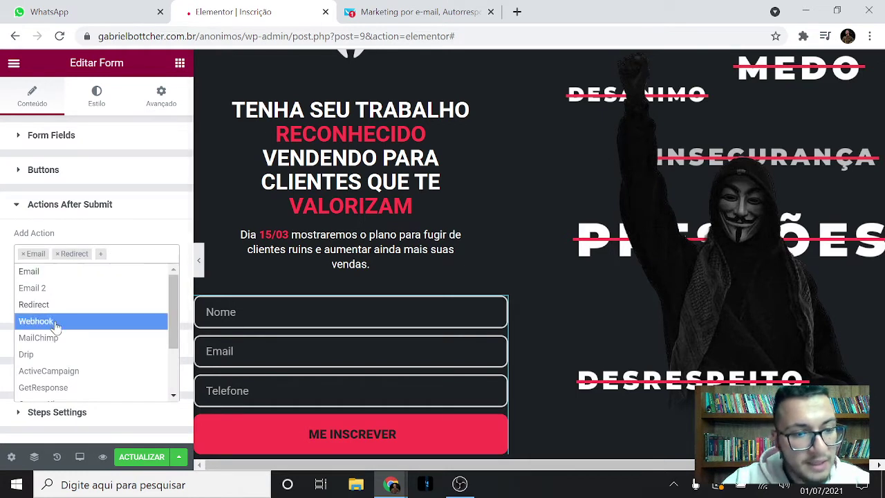
pyautogui.scroll(-2, 79, 293)
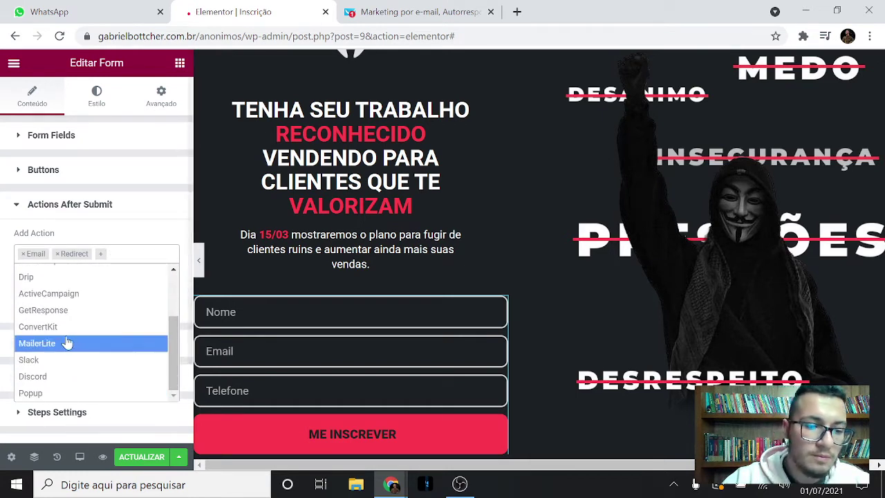
pyautogui.scroll(2, 62, 325)
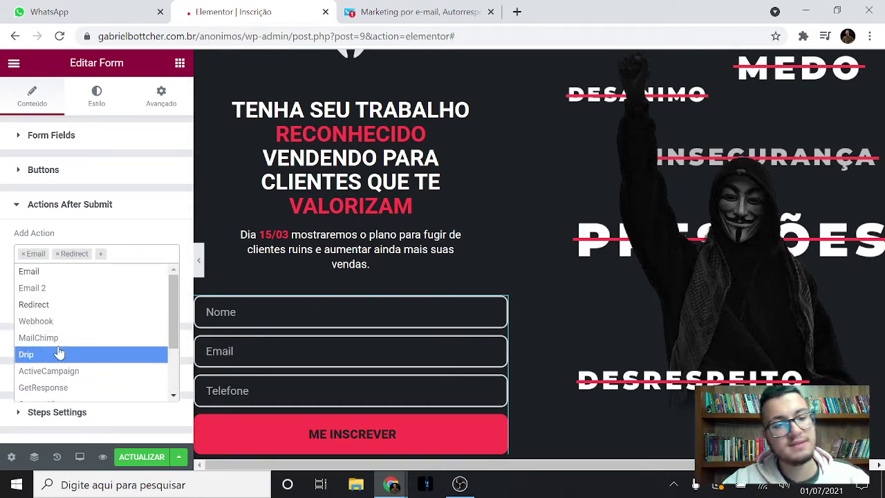
pyautogui.scroll(-2, 60, 349)
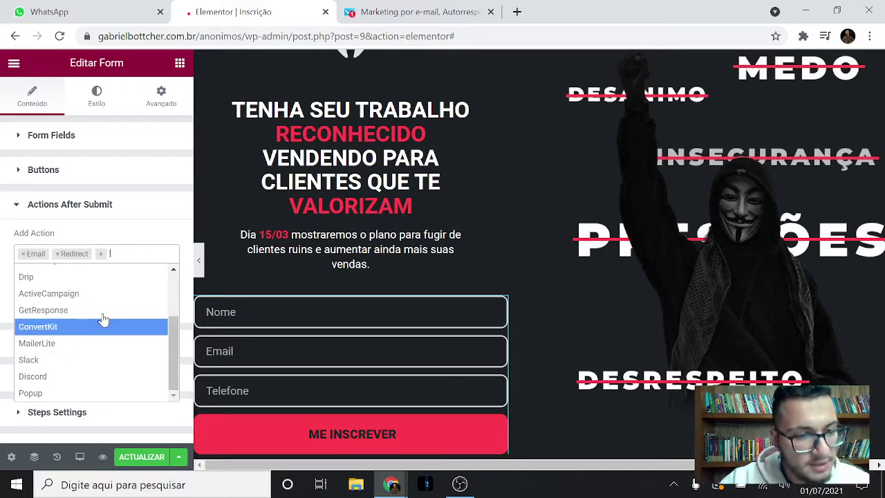
pyautogui.click(50, 312)
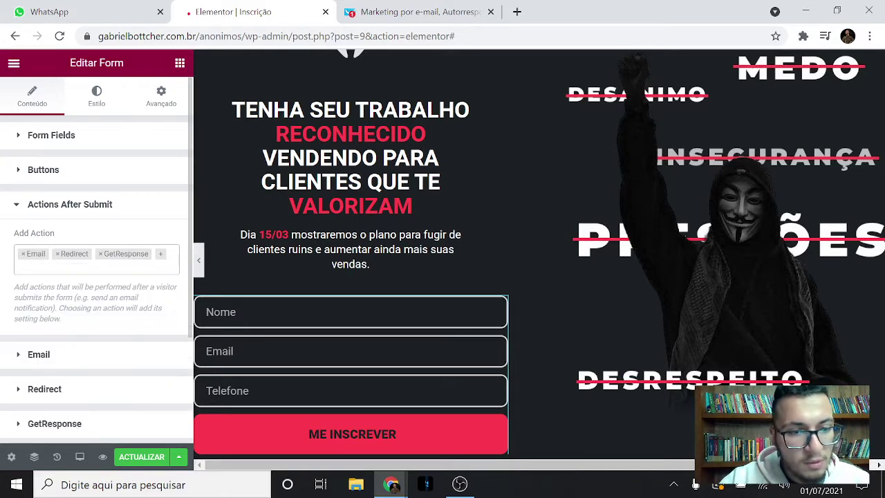
# Set the form's GetResponse API Key option to Custom and make the Custom API Key field ready for input
pyautogui.scroll(-2, 93, 264)
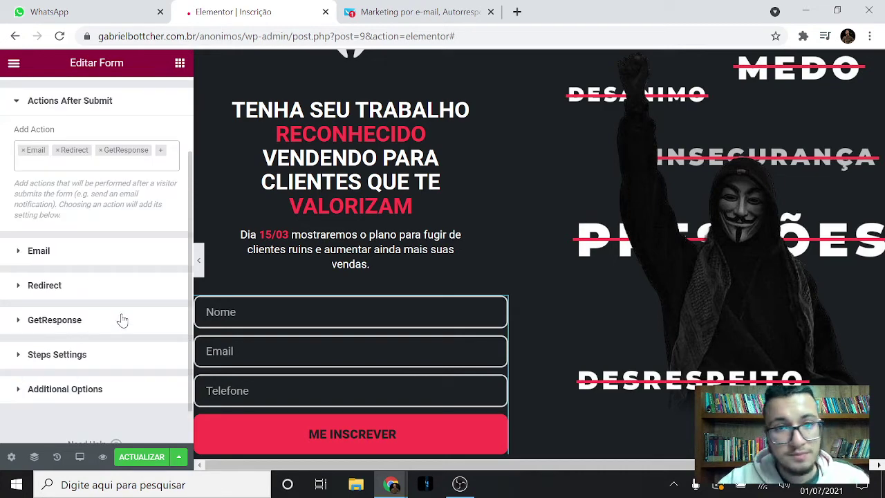
pyautogui.click(90, 319)
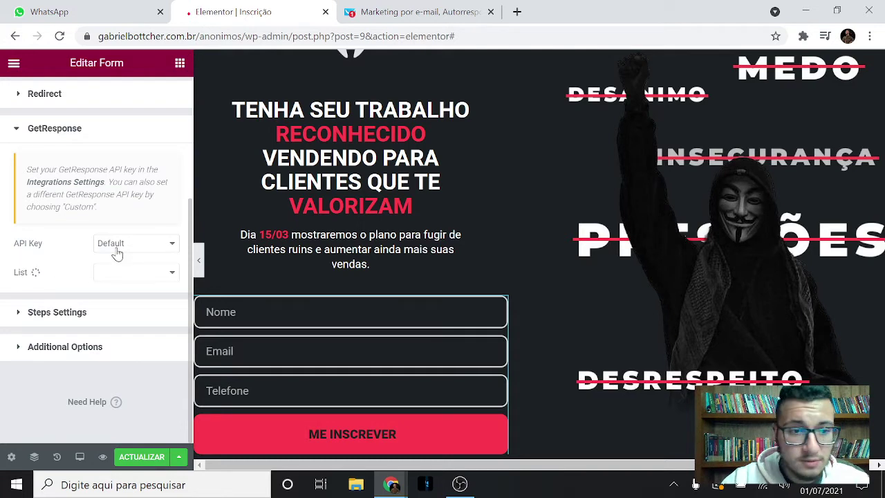
pyautogui.click(121, 246)
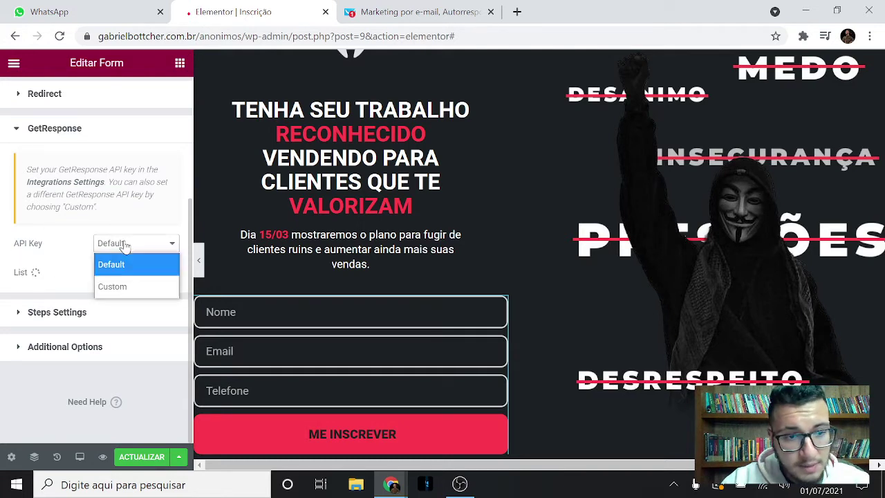
pyautogui.click(121, 287)
pyautogui.scroll(2, 127, 264)
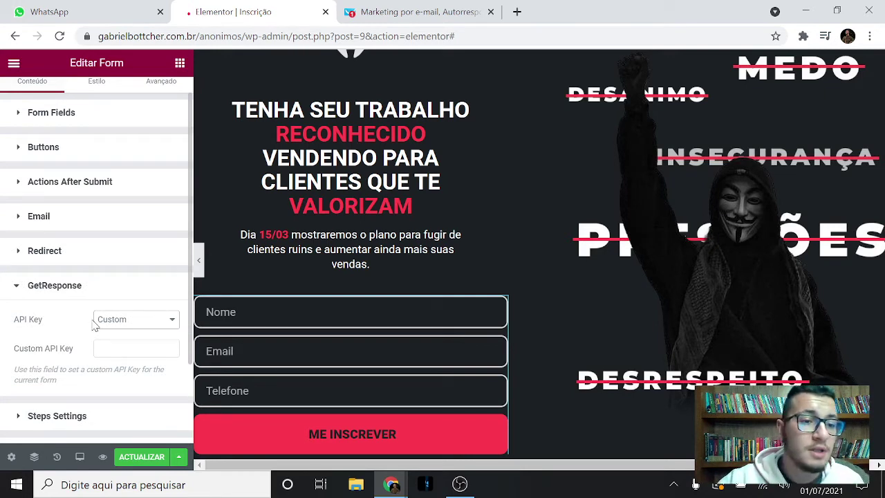
pyautogui.click(138, 349)
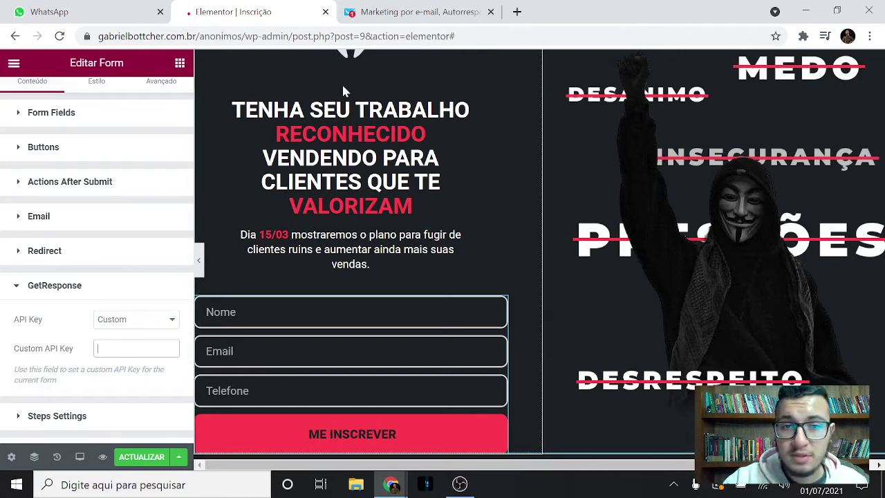
# Switch to GetResponse, look up "getresponse" in a new browser tab and look over its public home page
pyautogui.click(415, 12)
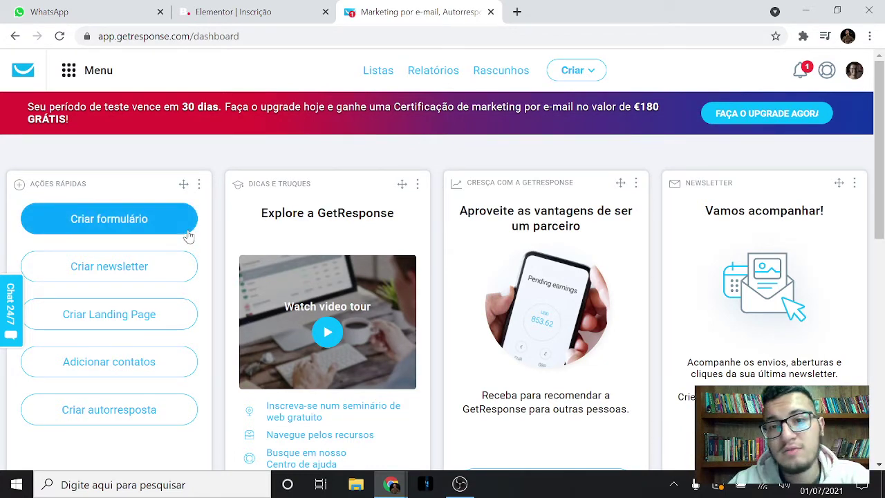
pyautogui.click(517, 12)
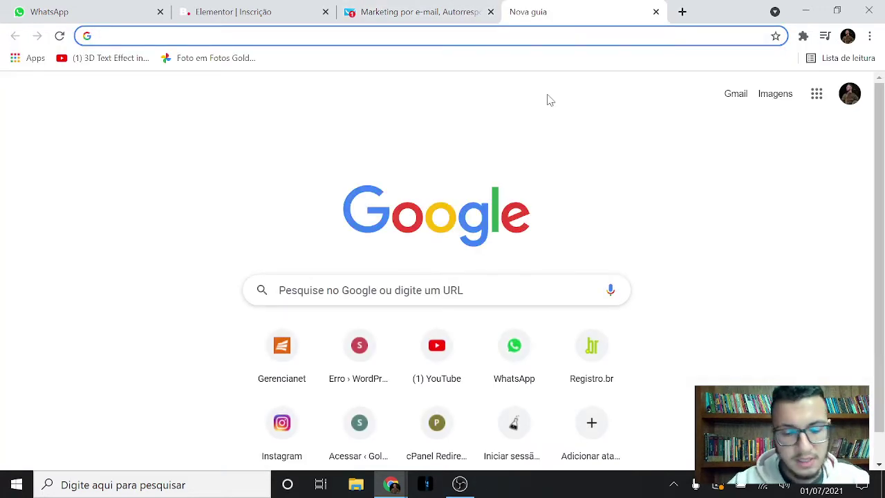
pyautogui.write('getresponse')
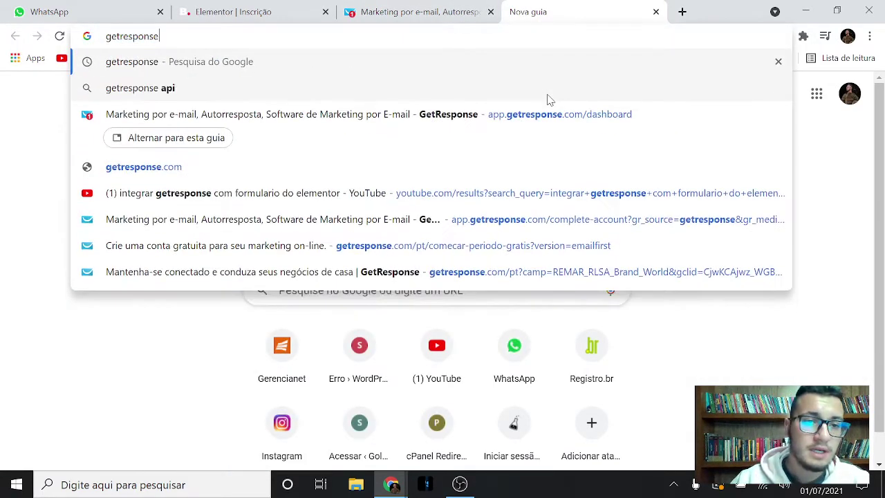
pyautogui.press('Return')
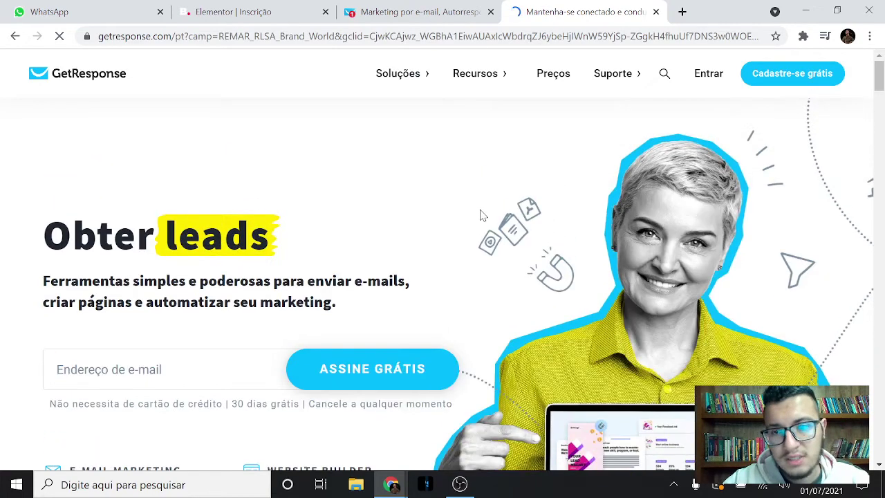
pyautogui.scroll(-4, 483, 215)
pyautogui.scroll(4, 552, 216)
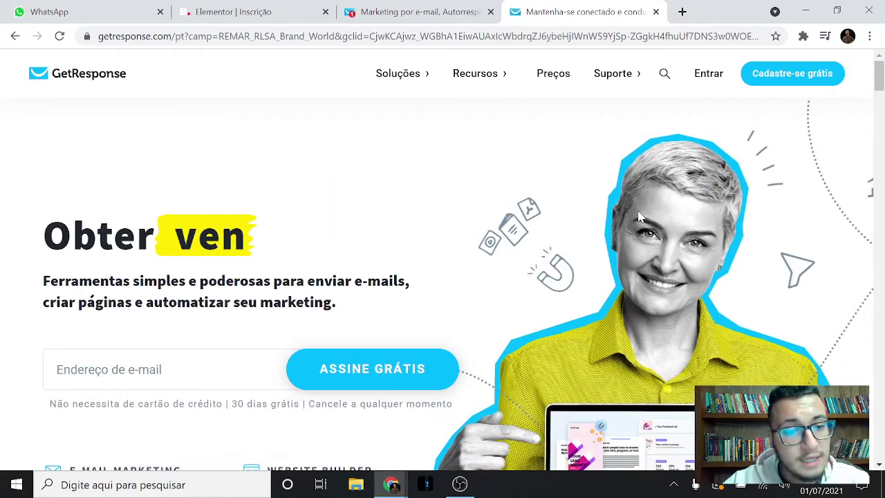
pyautogui.scroll(-1, 615, 229)
pyautogui.scroll(-3, 600, 273)
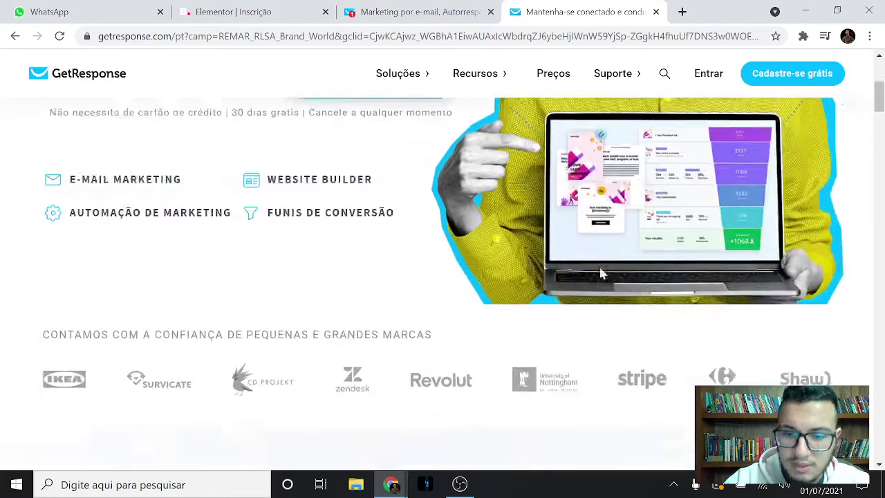
pyautogui.scroll(-2, 599, 273)
pyautogui.scroll(6, 599, 273)
pyautogui.moveTo(538, 64)
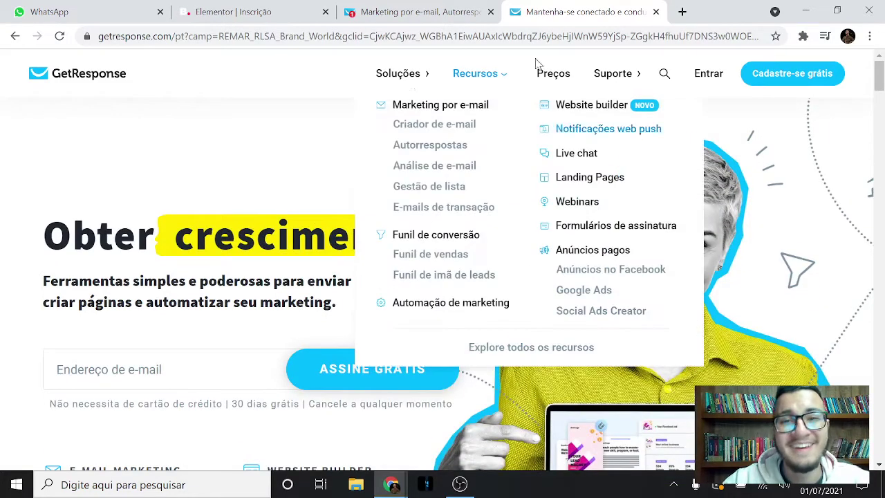
# Return to the GetResponse account dashboard and open the API section of Integrações & API
pyautogui.hotkey('ctrl', 'shift', 'Tab')
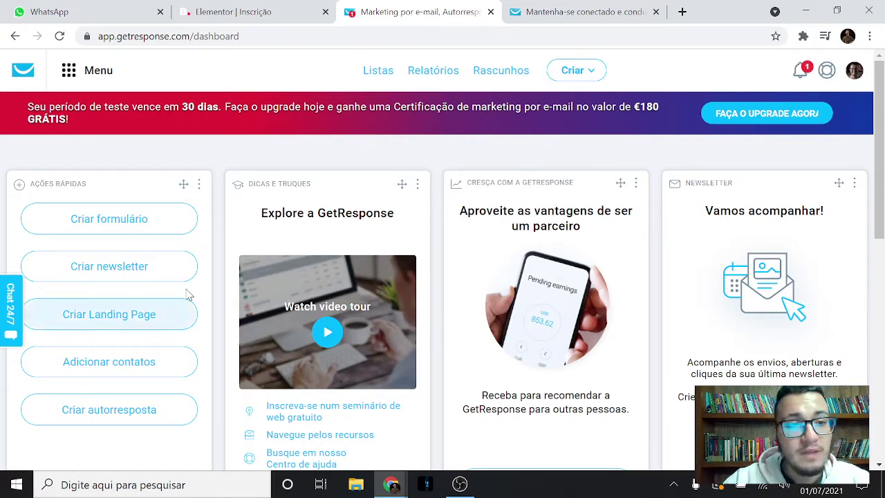
pyautogui.click(72, 75)
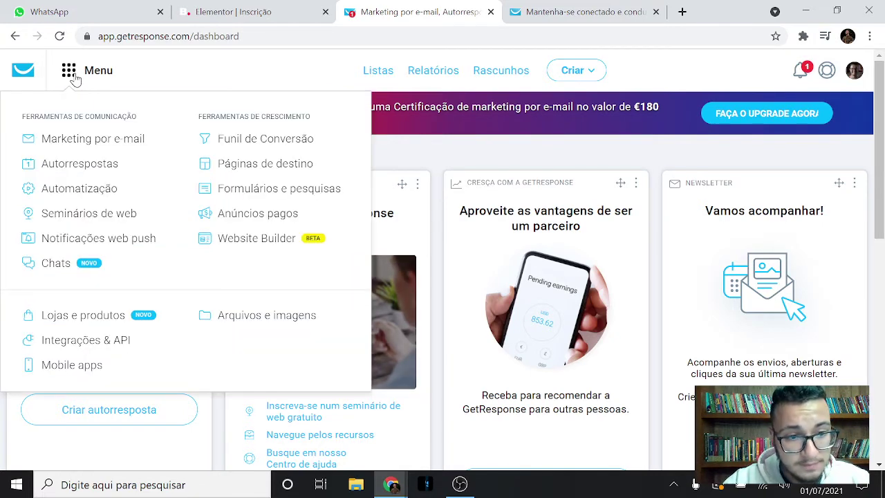
pyautogui.click(113, 344)
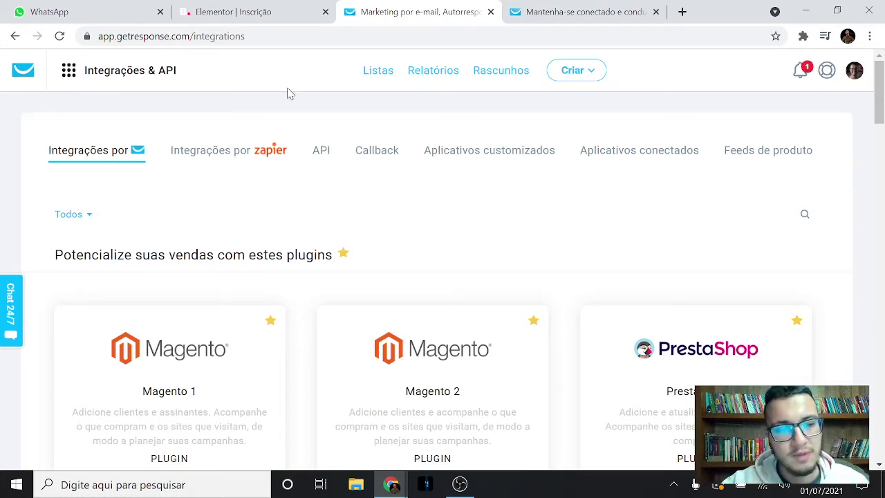
pyautogui.scroll(-4, 310, 373)
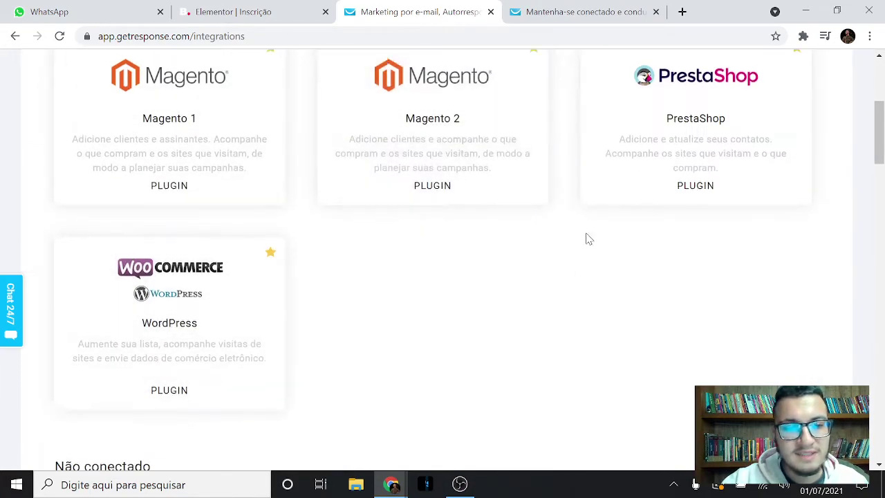
pyautogui.scroll(4, 450, 340)
pyautogui.scroll(-12, 449, 340)
pyautogui.scroll(9, 643, 258)
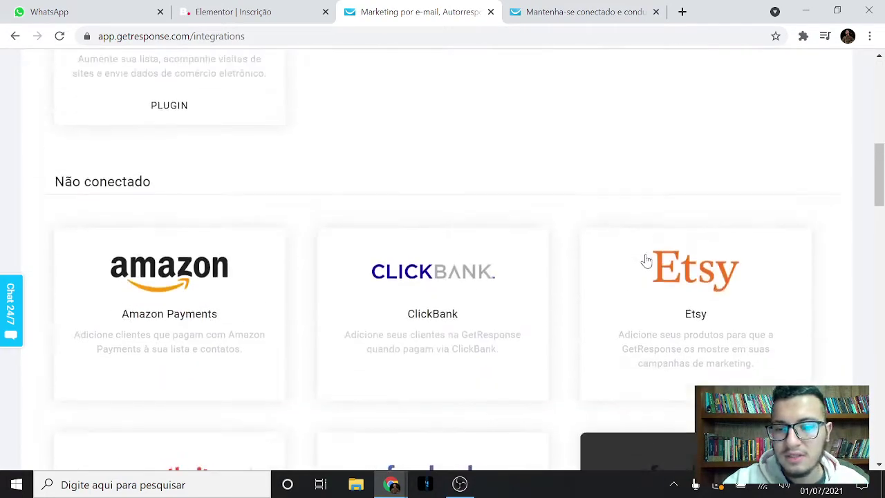
pyautogui.scroll(3, 643, 253)
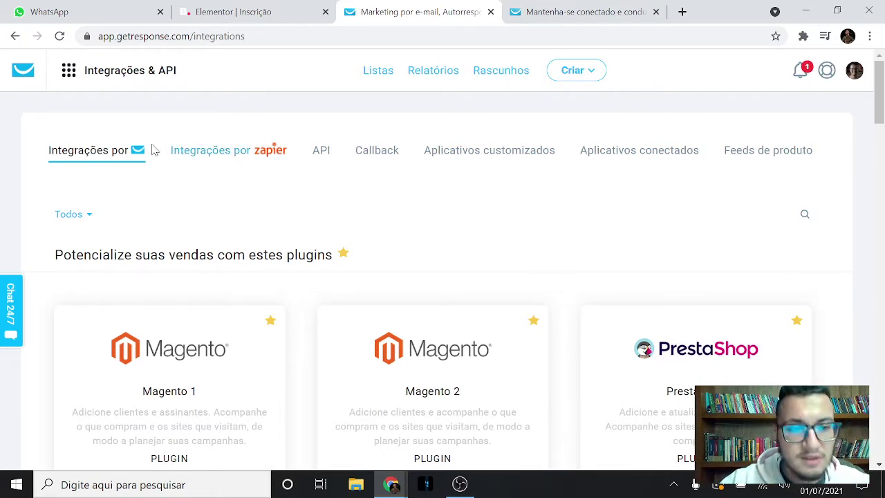
pyautogui.click(320, 156)
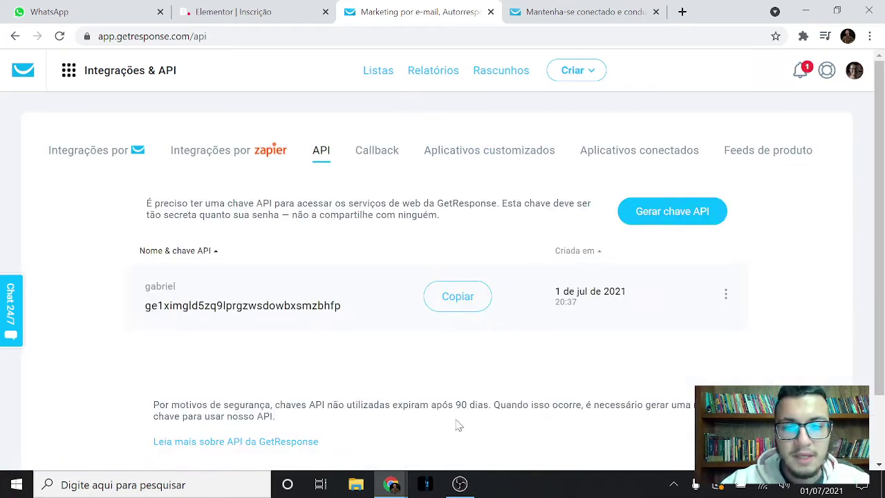
# Delete the existing API key from the GetResponse account and confirm its removal
pyautogui.click(725, 293)
pyautogui.click(725, 294)
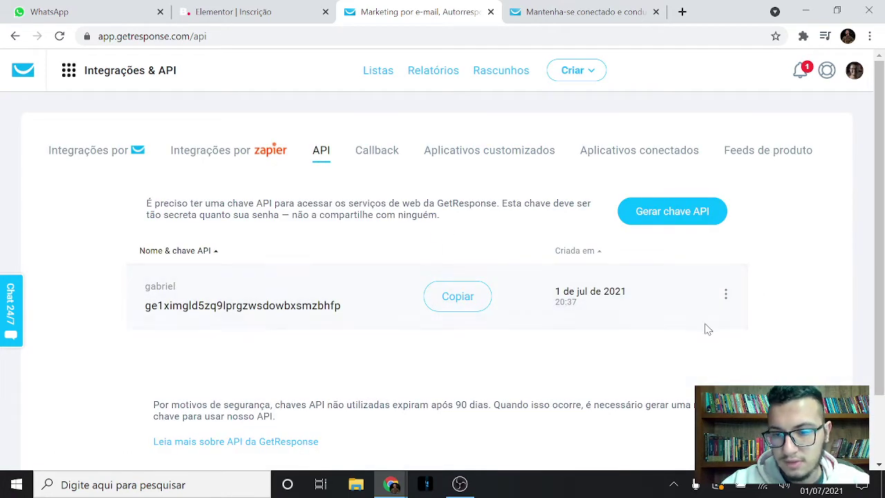
pyautogui.click(725, 294)
pyautogui.click(688, 348)
pyautogui.click(550, 249)
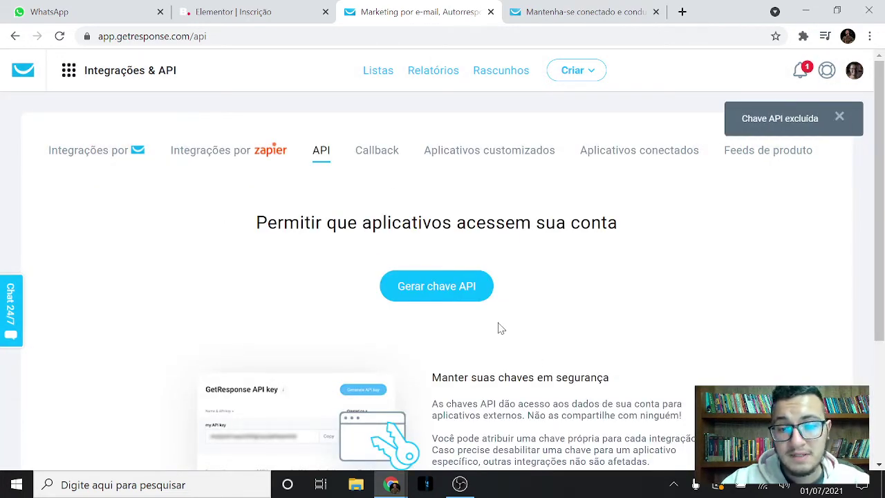
# Generate a new GetResponse API key named "aula de integração"
pyautogui.click(432, 299)
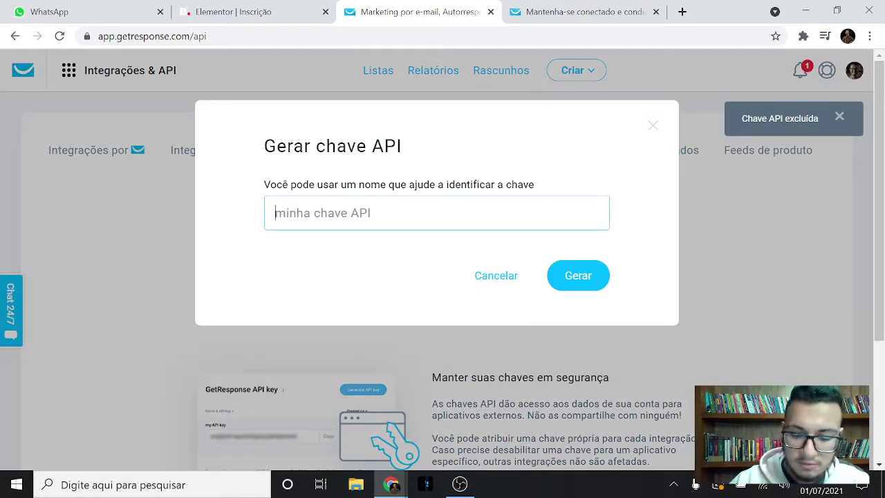
pyautogui.click(275, 213)
pyautogui.write('aula ')
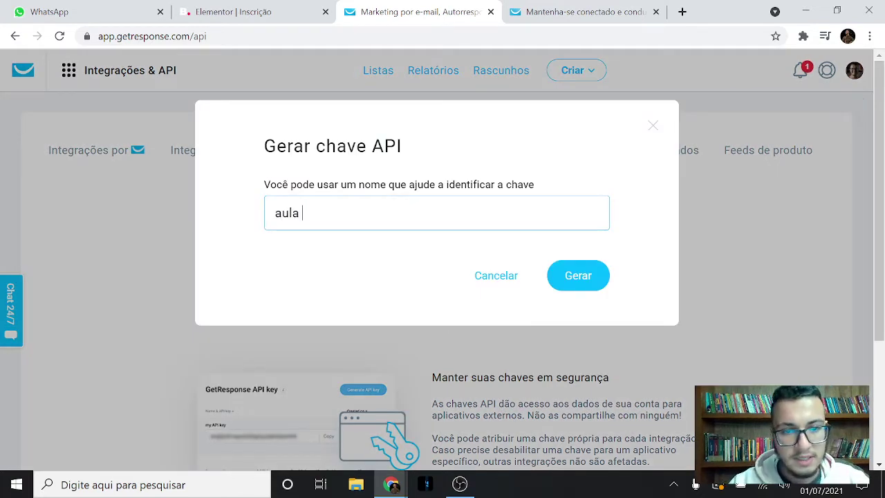
pyautogui.write('de inter')
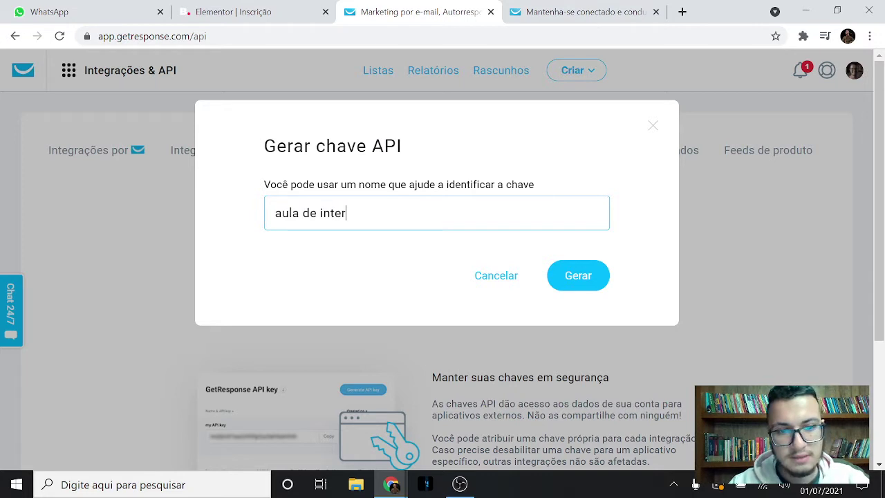
pyautogui.write('gra')
pyautogui.press('BackSpace')
pyautogui.press('BackSpace')
pyautogui.press('BackSpace')
pyautogui.write('reg')
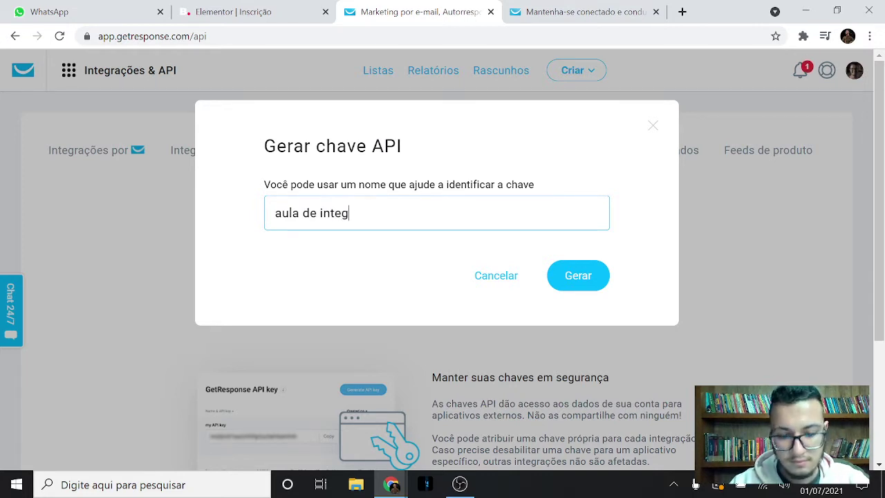
pyautogui.write('ação')
pyautogui.press('Return')
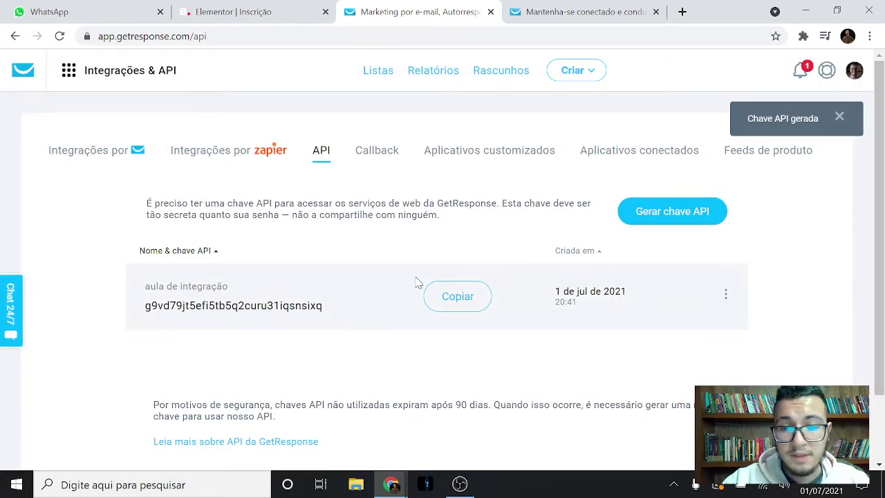
# Copy the new API key and paste it into the Elementor form's Custom API Key field
pyautogui.moveTo(324, 306); pyautogui.dragTo(145, 305)
pyautogui.click(453, 295)
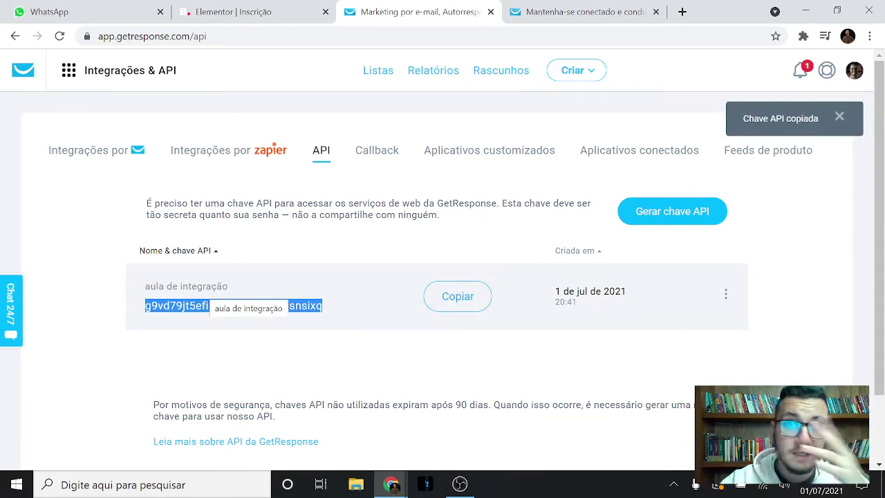
pyautogui.click(225, 9)
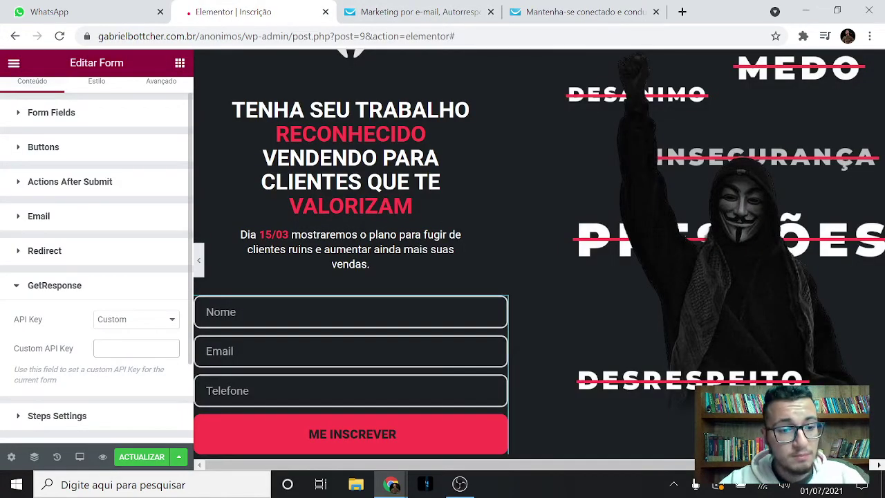
pyautogui.hotkey('ctrl', 'v')
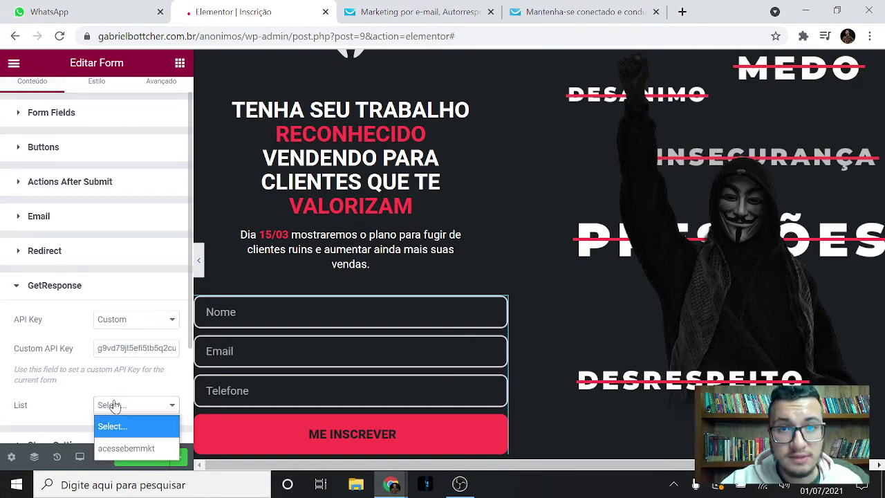
# Set the form's GetResponse List to acessebemmkt
pyautogui.click(112, 406)
pyautogui.click(112, 406)
pyautogui.click(112, 406)
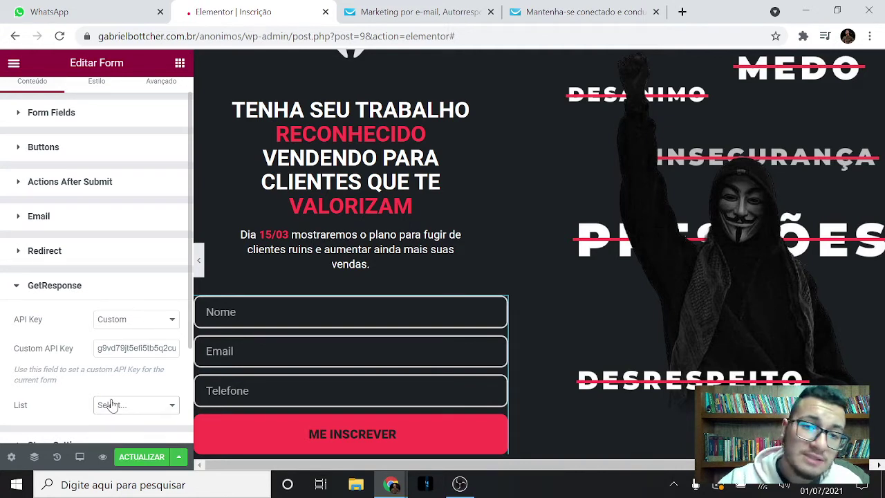
pyautogui.click(139, 407)
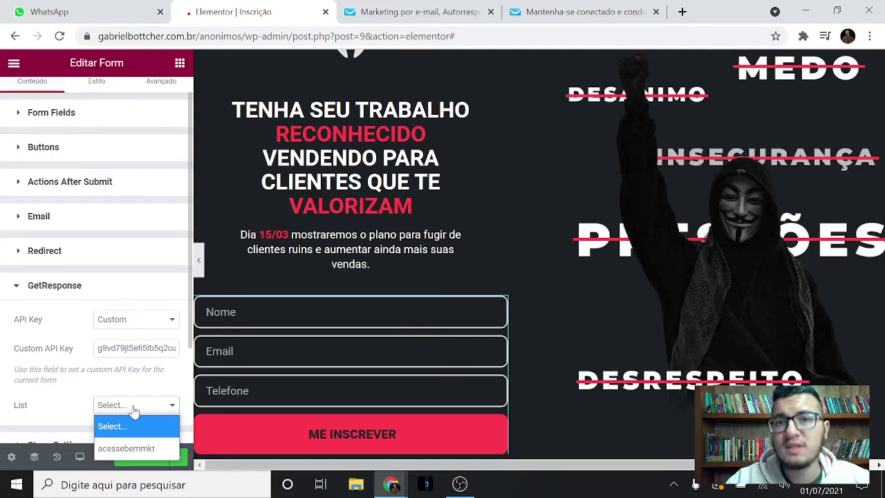
pyautogui.click(124, 448)
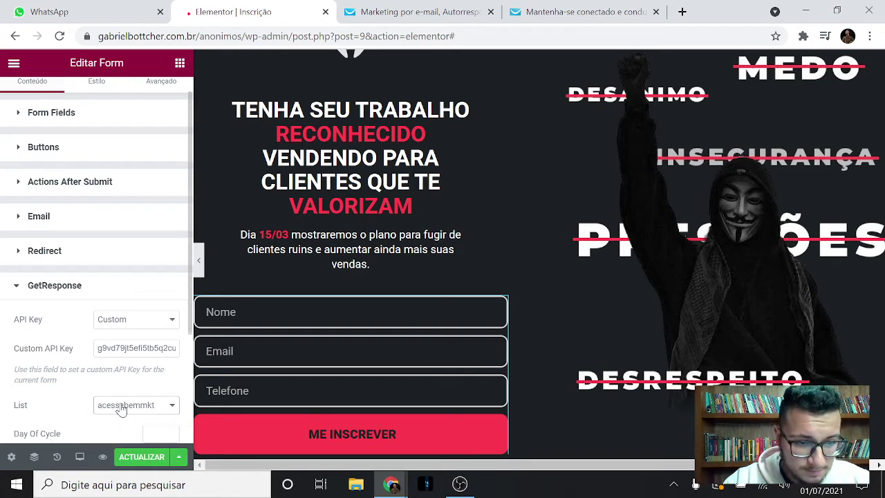
# Look through the GetResponse field mapping options offered for the form
pyautogui.scroll(-3, 110, 385)
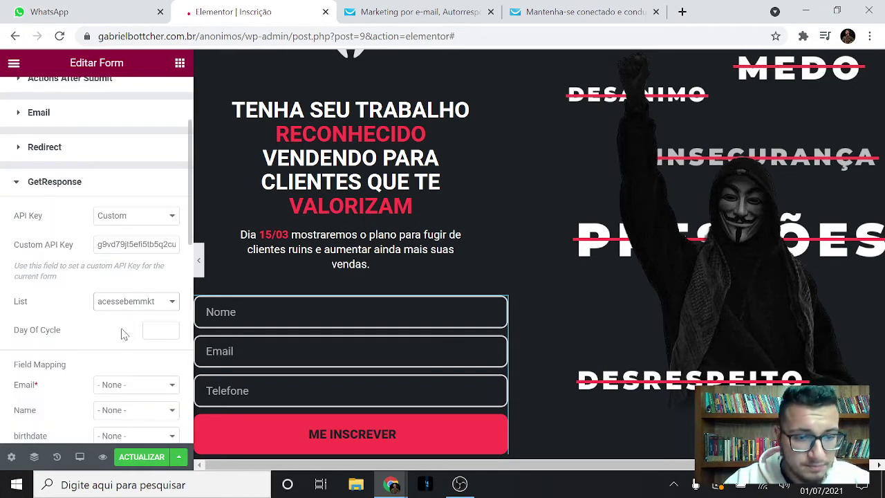
pyautogui.scroll(-3, 128, 341)
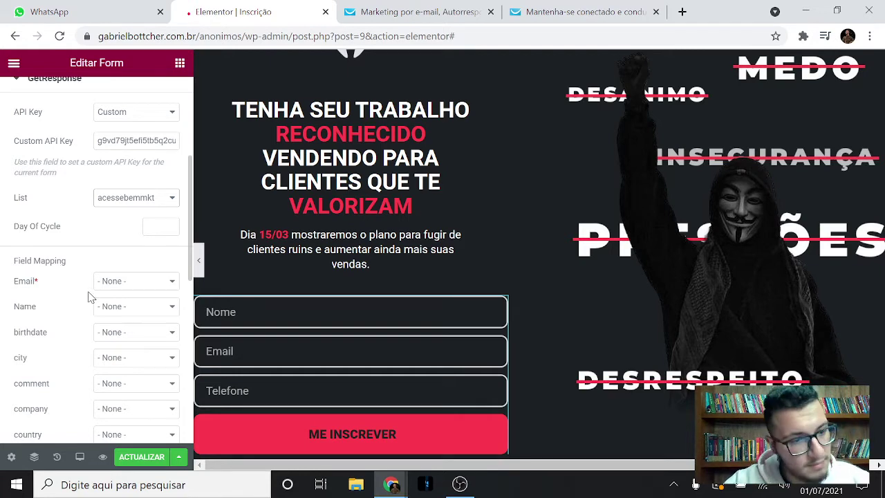
pyautogui.scroll(-6, 90, 277)
pyautogui.scroll(9, 94, 264)
pyautogui.scroll(-6, 95, 270)
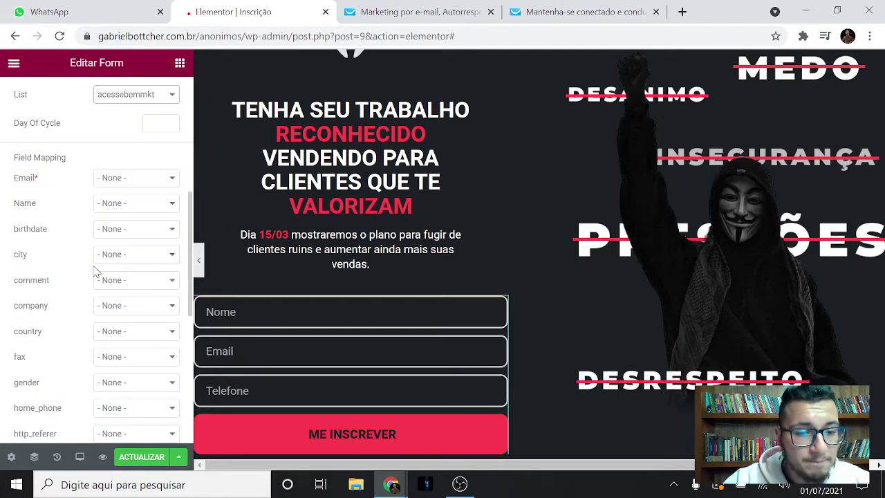
pyautogui.scroll(3, 96, 270)
pyautogui.scroll(3, 89, 289)
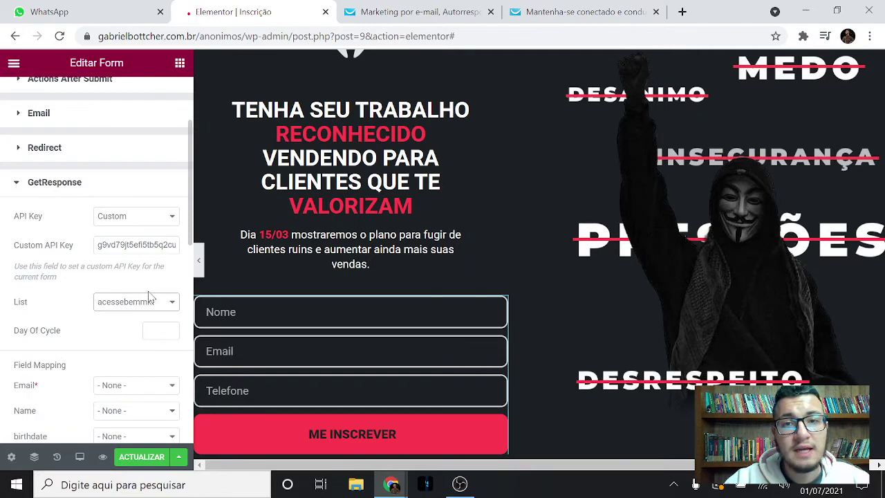
# Switch to GetResponse, view the contact lists and examine the registered contact's details
pyautogui.click(473, 9)
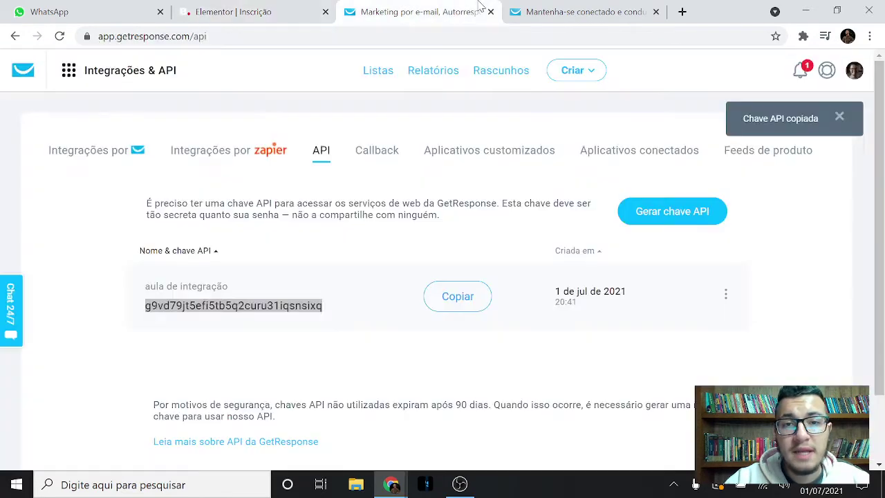
pyautogui.click(378, 70)
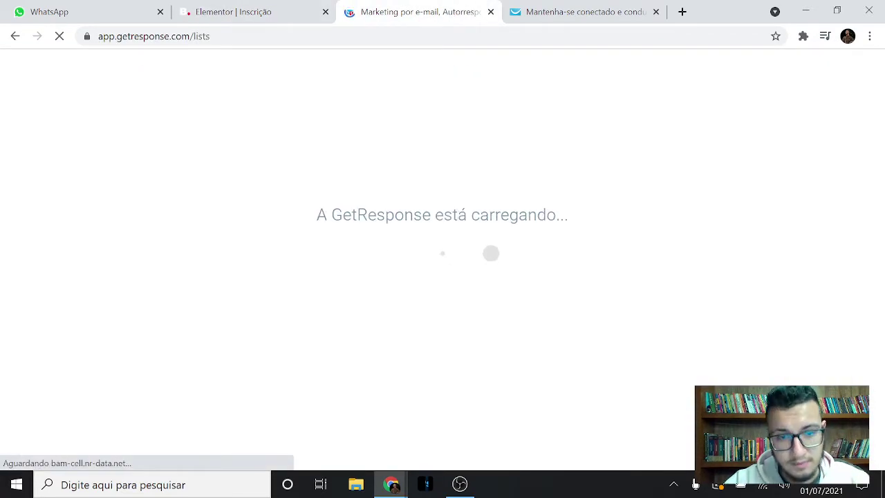
pyautogui.scroll(-2, 418, 213)
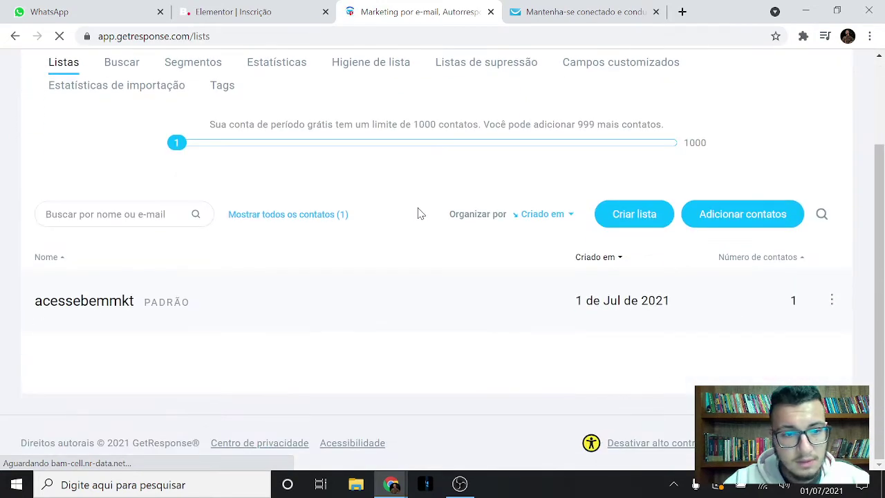
pyautogui.click(89, 306)
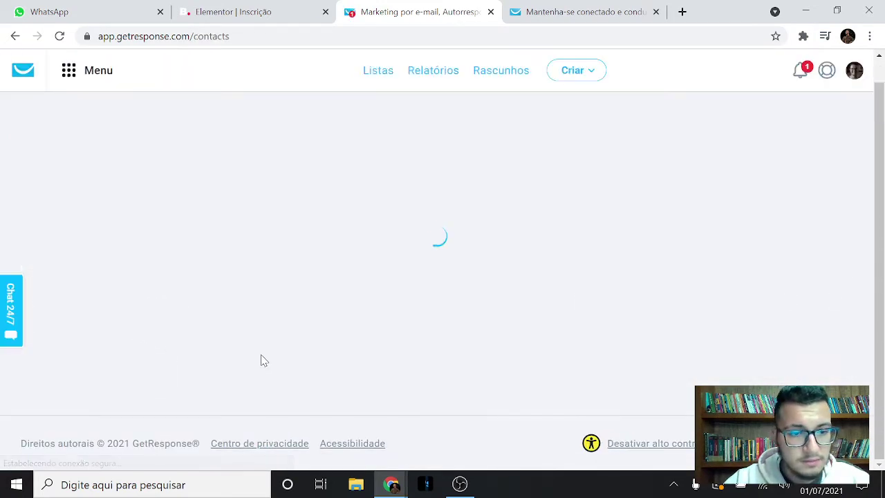
pyautogui.scroll(-2, 280, 260)
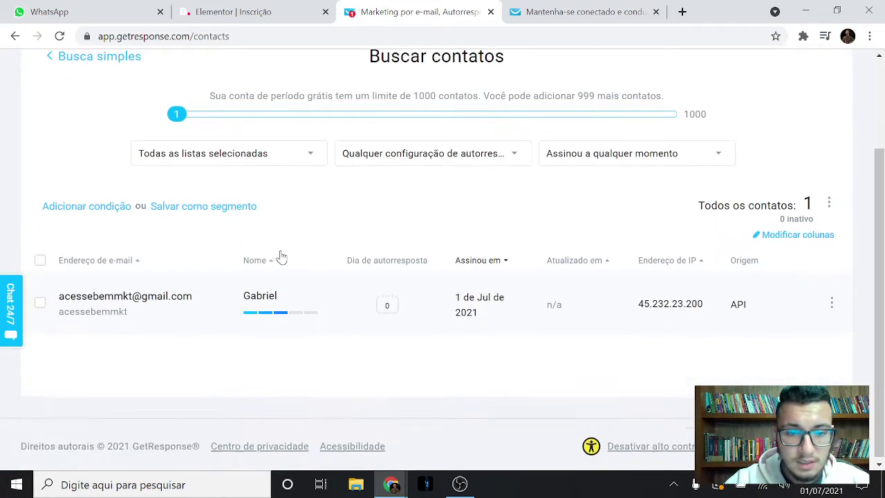
pyautogui.click(111, 305)
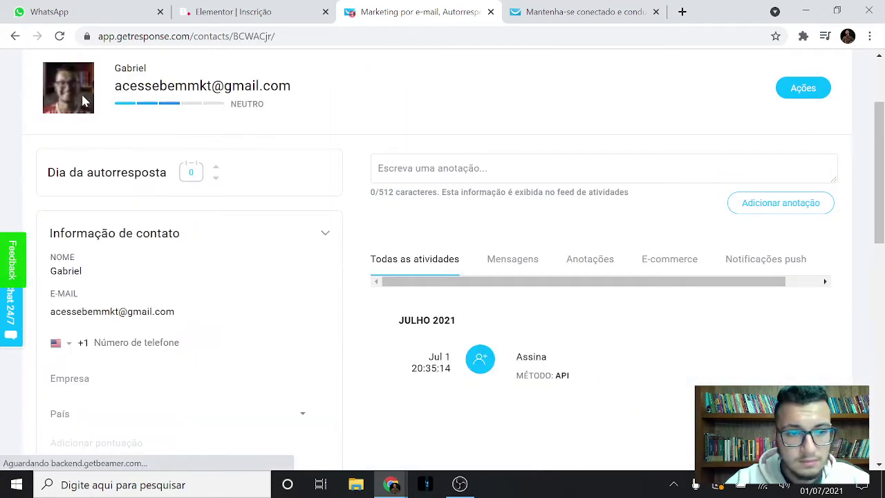
pyautogui.scroll(-3, 196, 277)
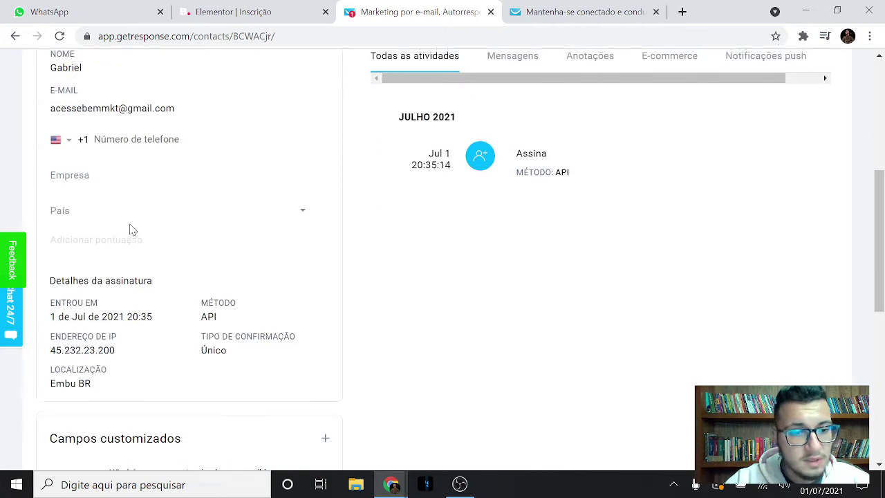
pyautogui.scroll(3, 134, 229)
# Return to the Elementor form and examine the Field Mapping entries, from Email and Name down to the phone and address fields
pyautogui.click(290, 10)
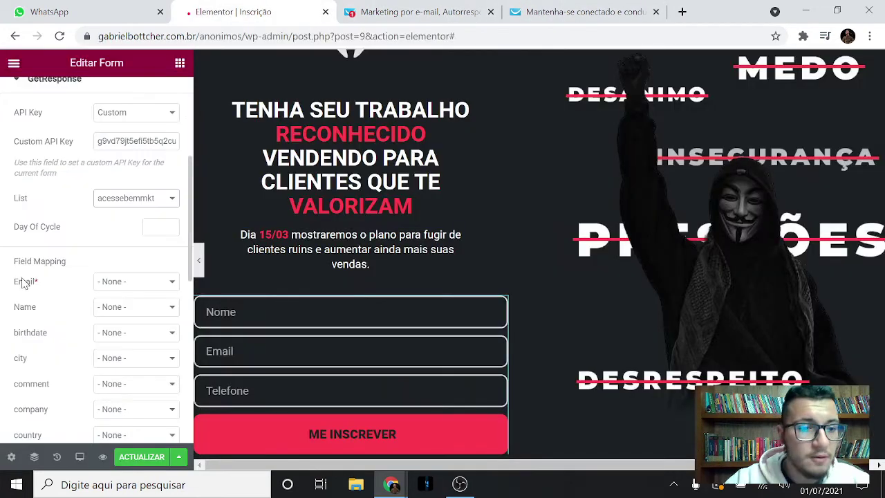
pyautogui.scroll(-2, 73, 283)
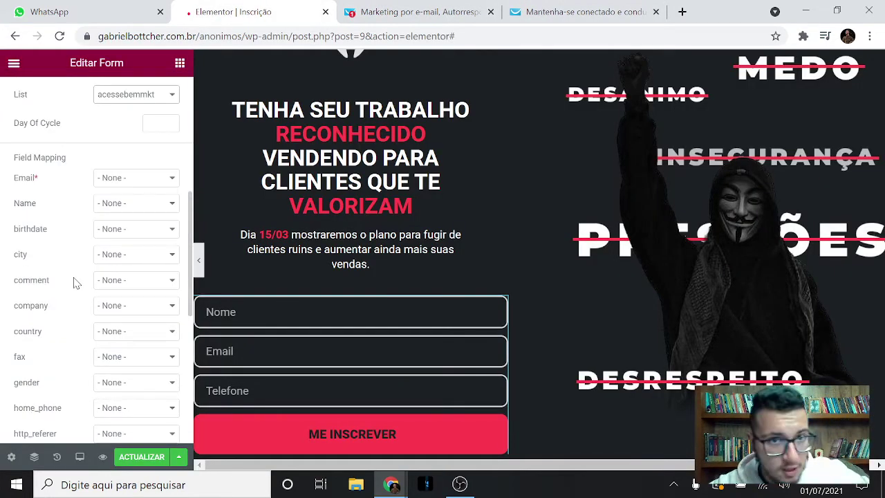
pyautogui.scroll(-2, 50, 182)
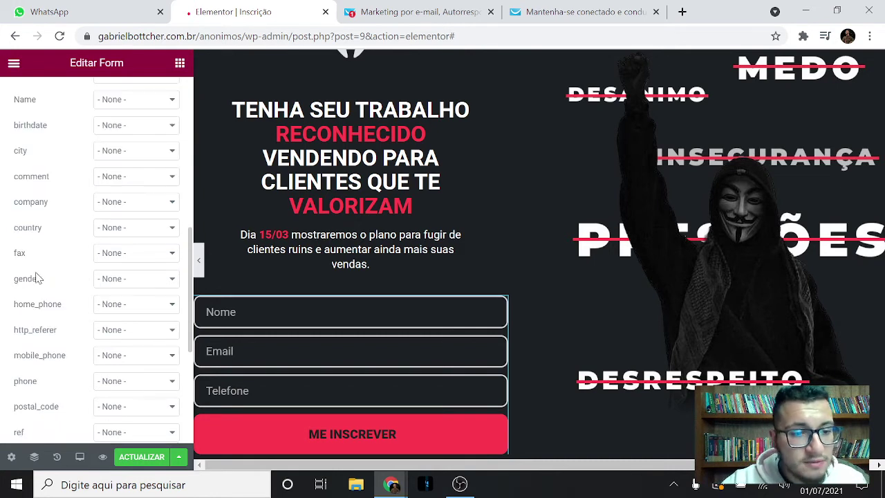
pyautogui.scroll(4, 39, 353)
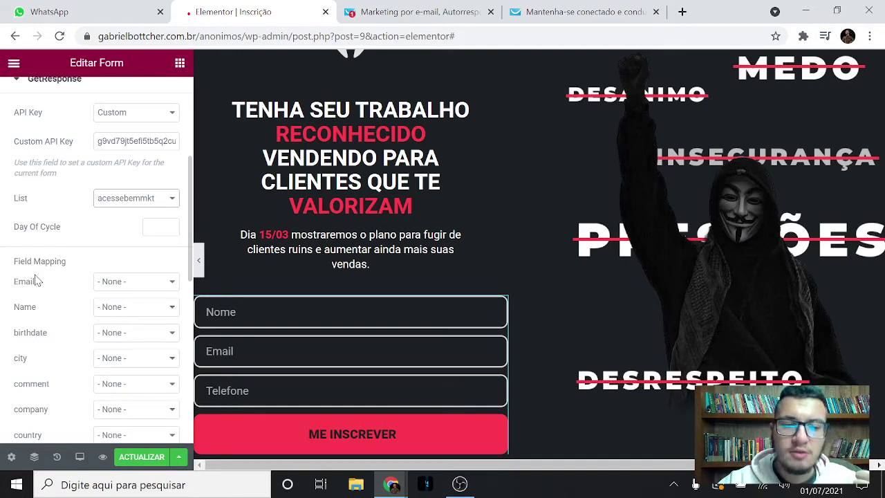
pyautogui.scroll(-2, 48, 338)
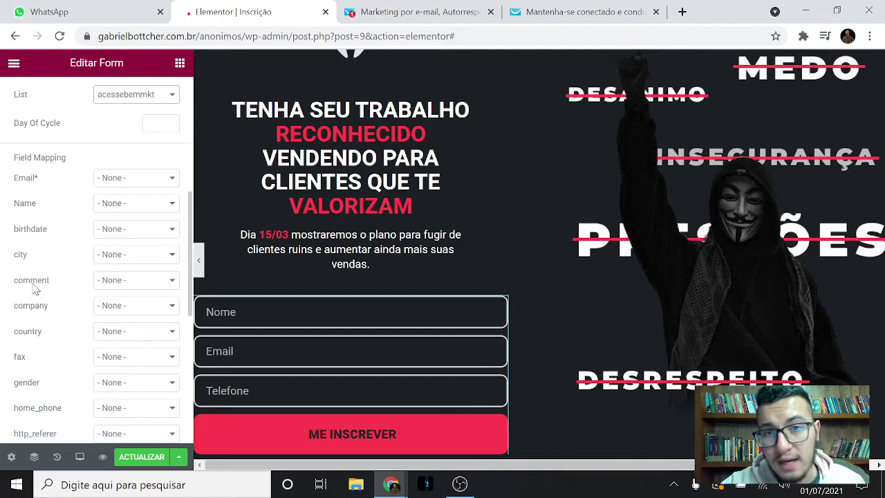
pyautogui.scroll(-2, 38, 305)
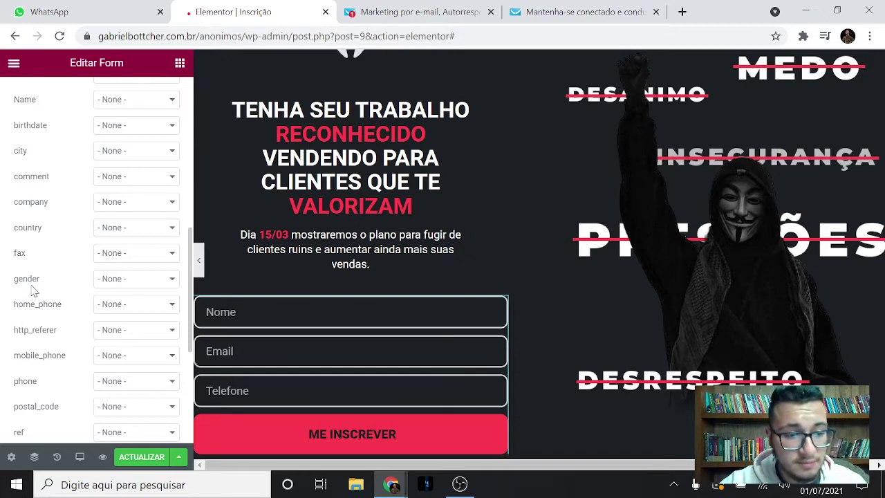
pyautogui.scroll(-4, 31, 290)
pyautogui.scroll(10, 33, 288)
pyautogui.scroll(-2, 32, 325)
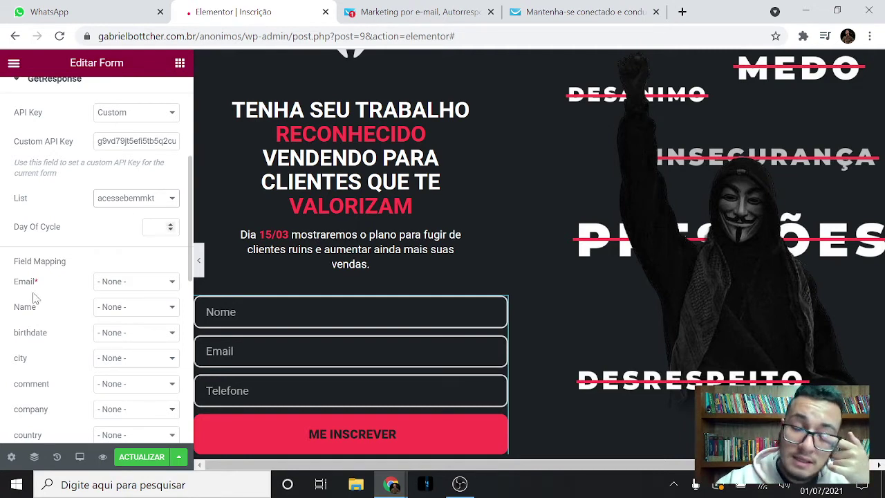
pyautogui.scroll(-5, 61, 273)
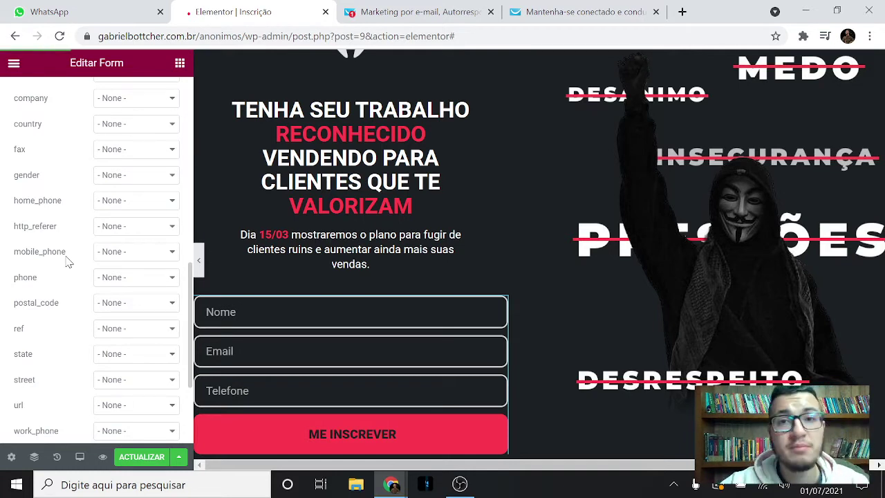
pyautogui.scroll(5, 67, 261)
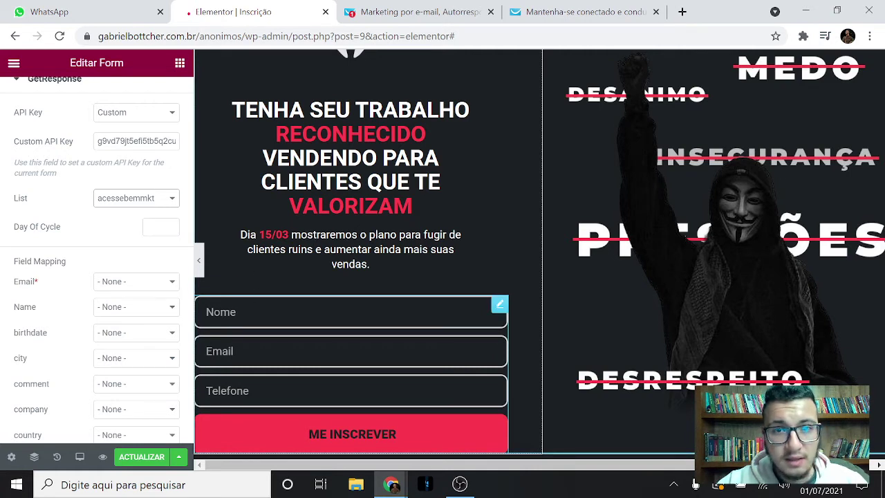
pyautogui.click(129, 286)
pyautogui.click(128, 286)
# Expand the form's Form Fields section and check the settings of the Email and Nome fields
pyautogui.scroll(4, 21, 285)
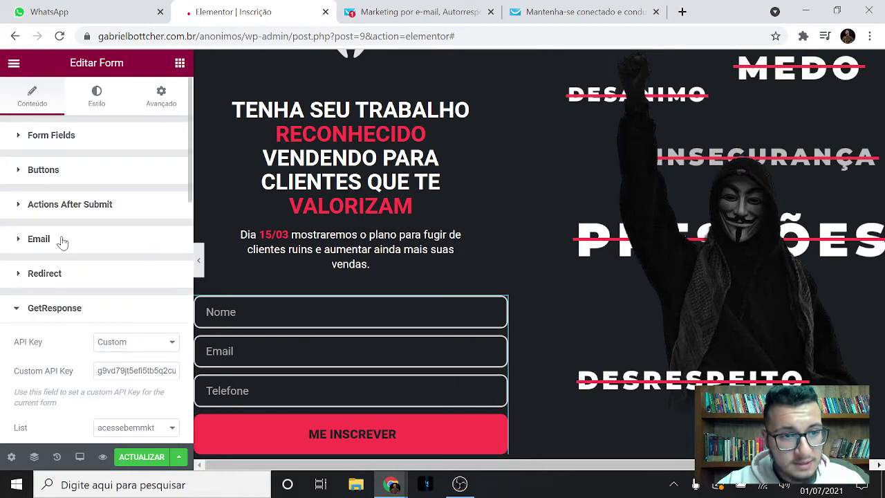
pyautogui.click(99, 144)
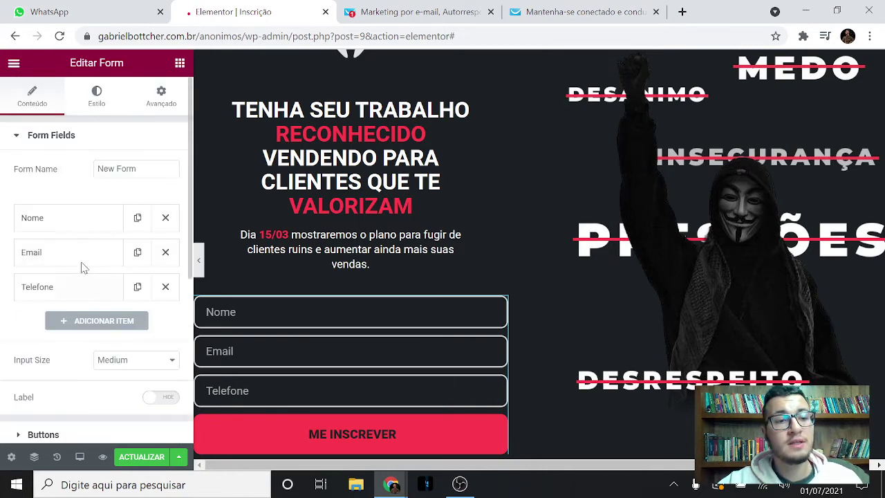
pyautogui.click(83, 257)
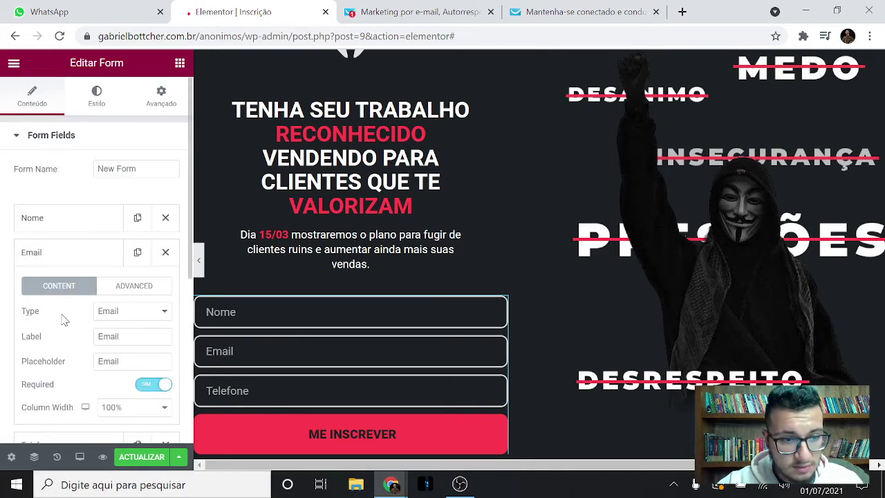
pyautogui.click(60, 216)
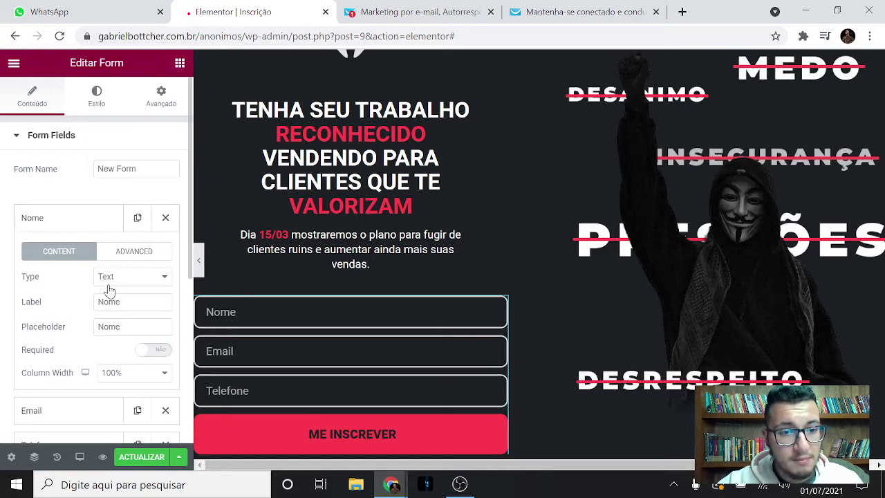
# In the form's GetResponse field mapping, map Email to the form's Email field and Name to its Nome field
pyautogui.click(109, 286)
pyautogui.click(108, 281)
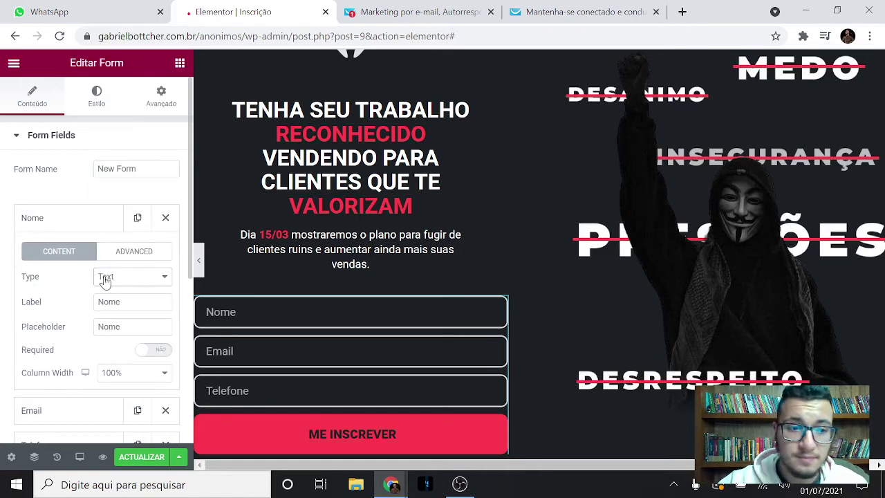
pyautogui.scroll(-10, 103, 275)
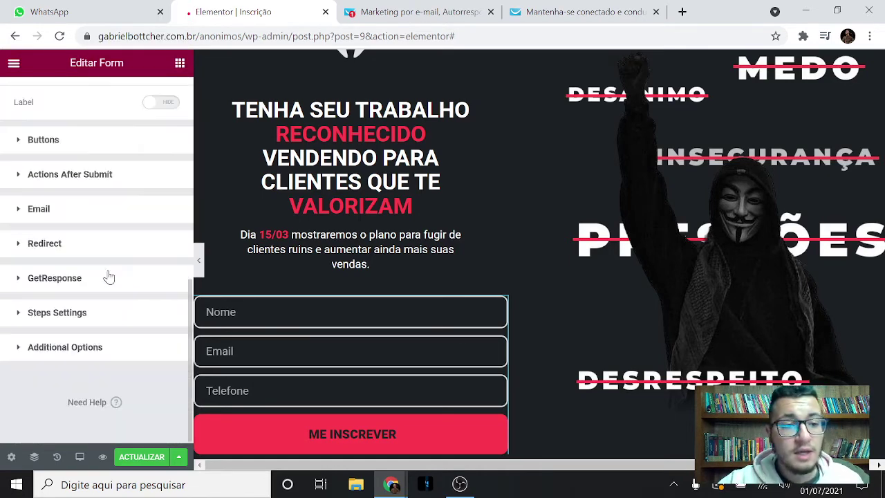
pyautogui.click(99, 219)
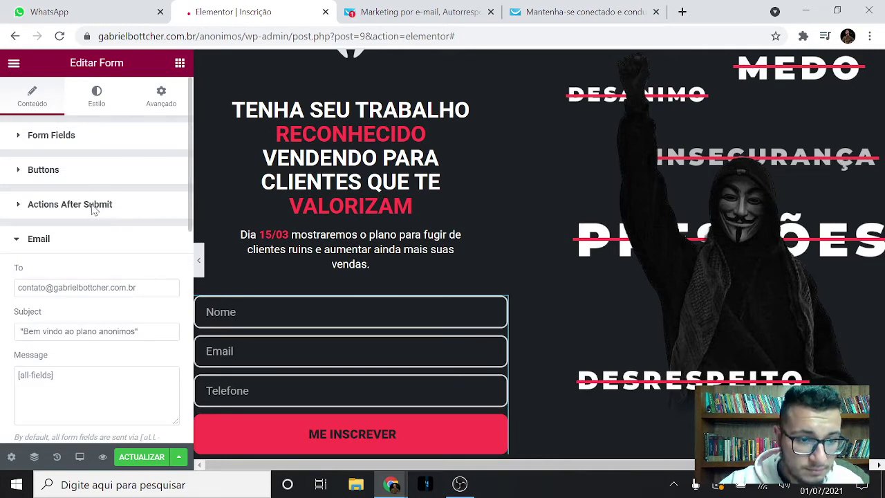
pyautogui.scroll(-5, 93, 242)
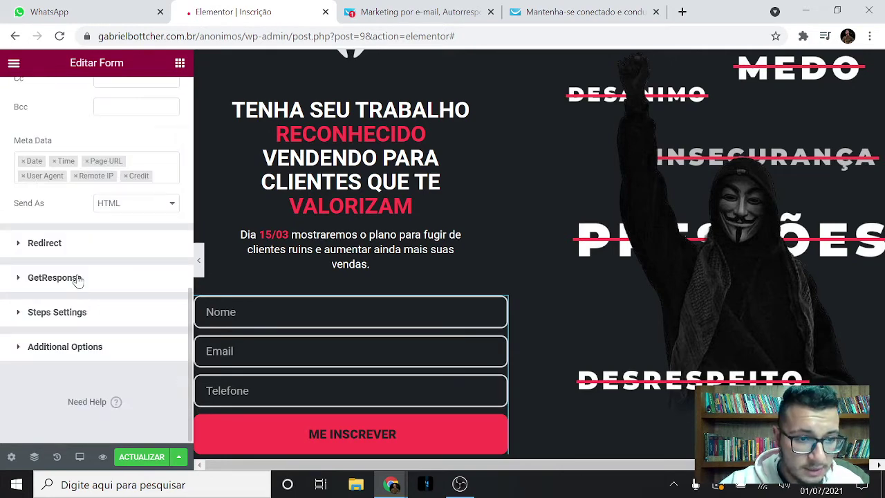
pyautogui.click(115, 283)
pyautogui.scroll(-5, 149, 238)
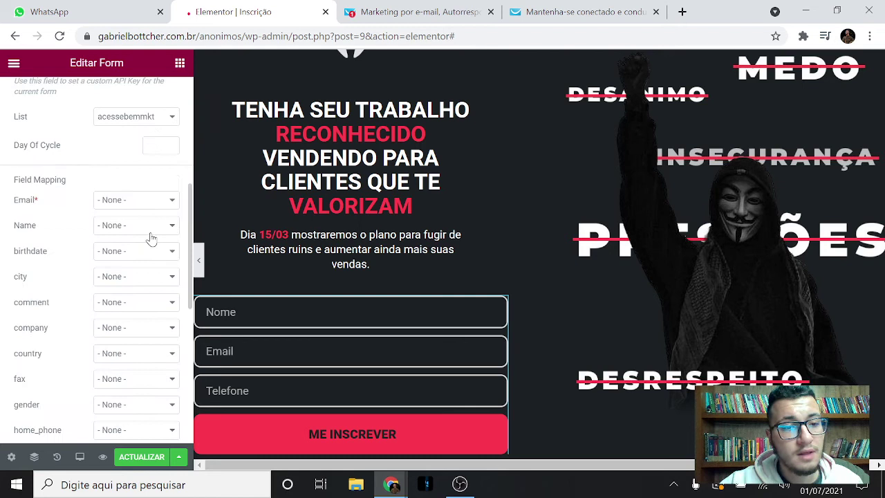
pyautogui.click(104, 200)
pyautogui.click(109, 242)
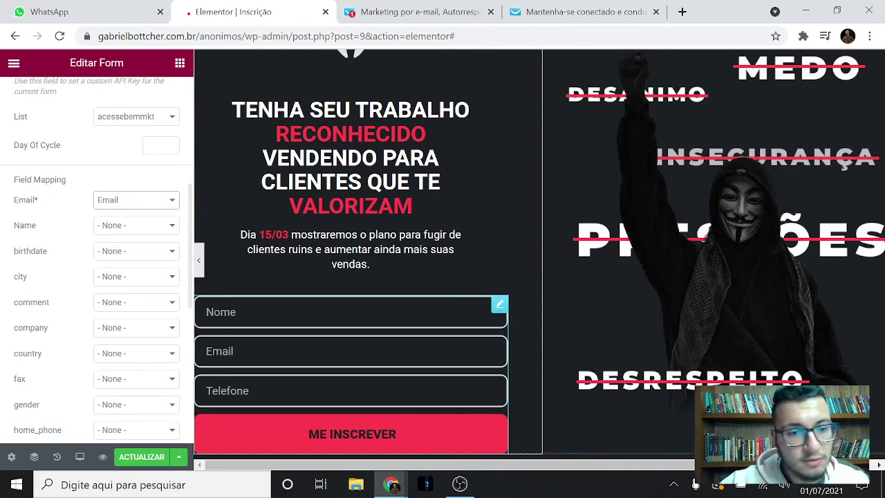
pyautogui.doubleClick(34, 200)
pyautogui.click(36, 208)
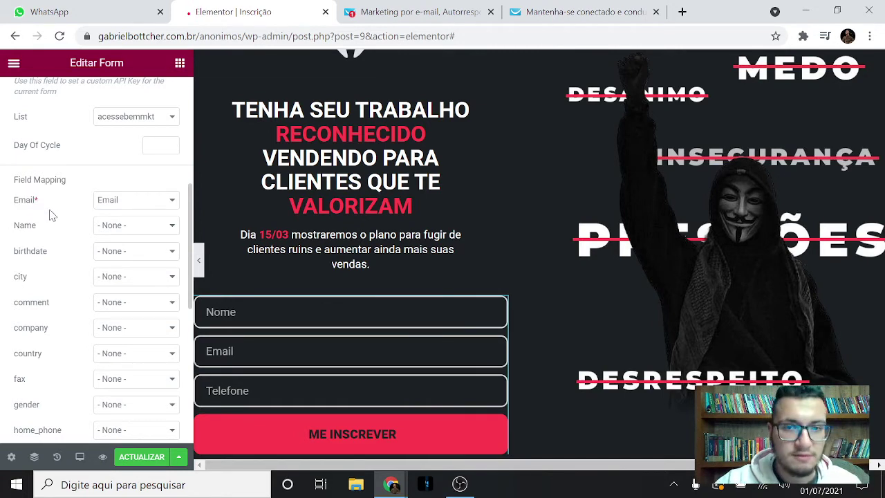
pyautogui.click(122, 227)
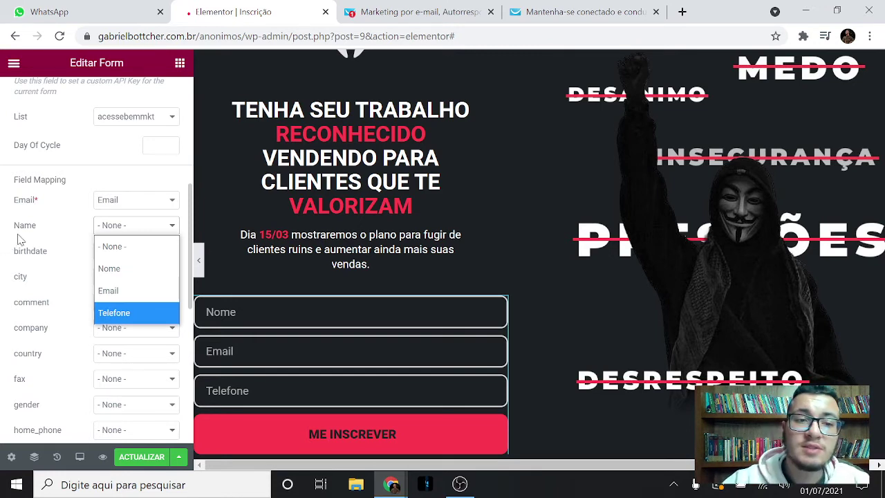
pyautogui.click(111, 269)
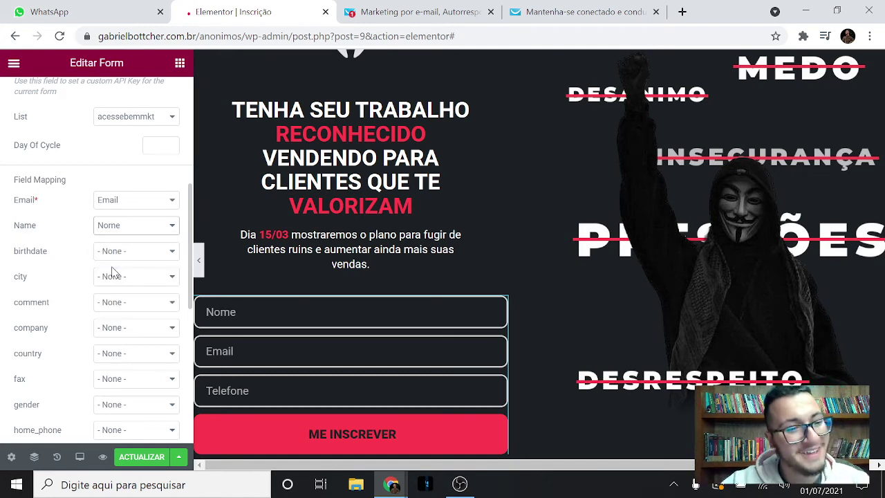
# Add a fourth field to the registration form with both its label and placeholder set to Cidade
pyautogui.click(132, 276)
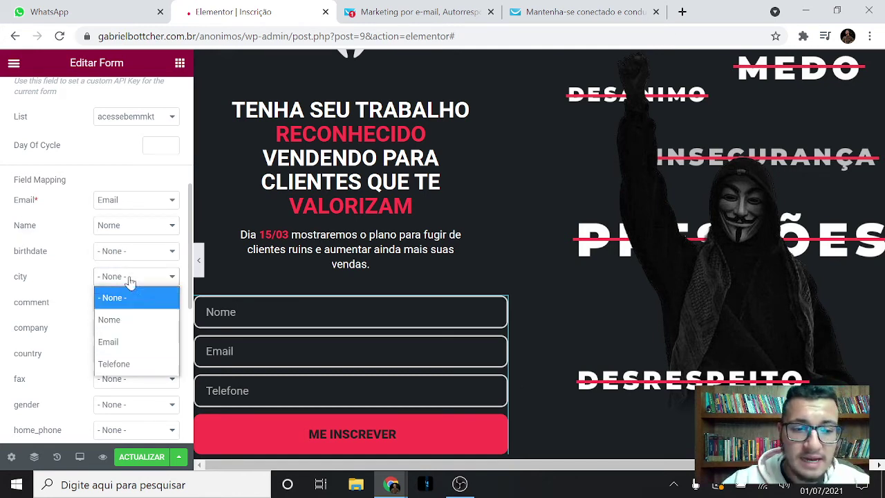
pyautogui.scroll(5, 20, 295)
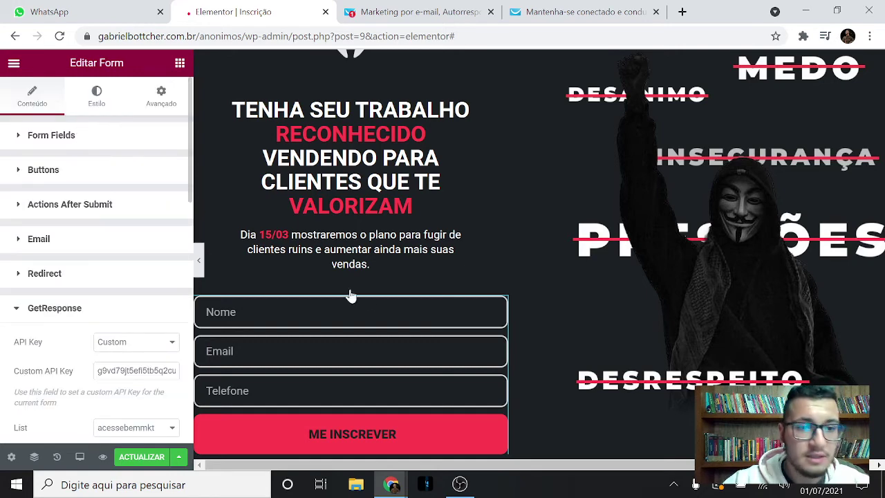
pyautogui.click(369, 354)
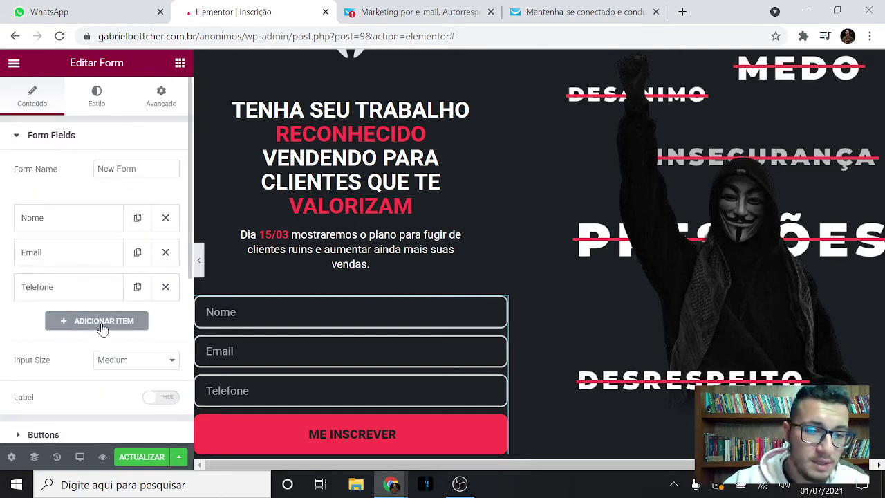
pyautogui.click(69, 322)
pyautogui.scroll(-2, 156, 353)
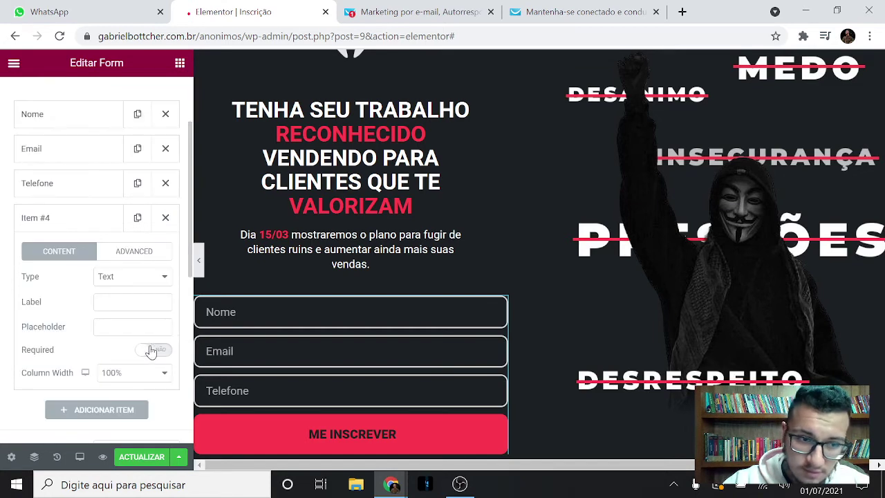
pyautogui.click(130, 302)
pyautogui.write('Cidade')
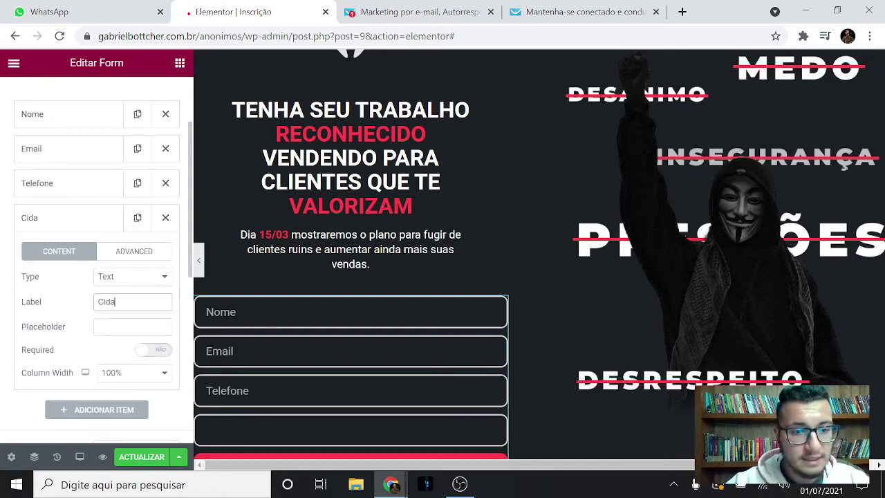
pyautogui.click(132, 326)
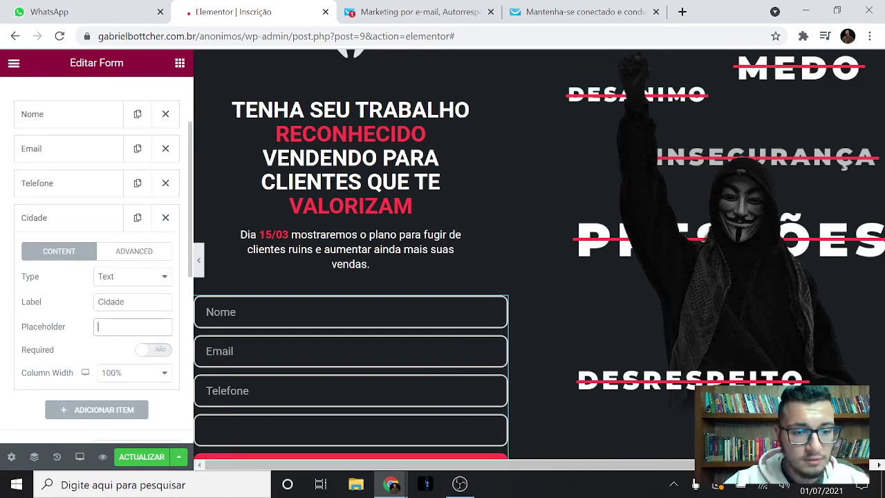
pyautogui.write('Cidade')
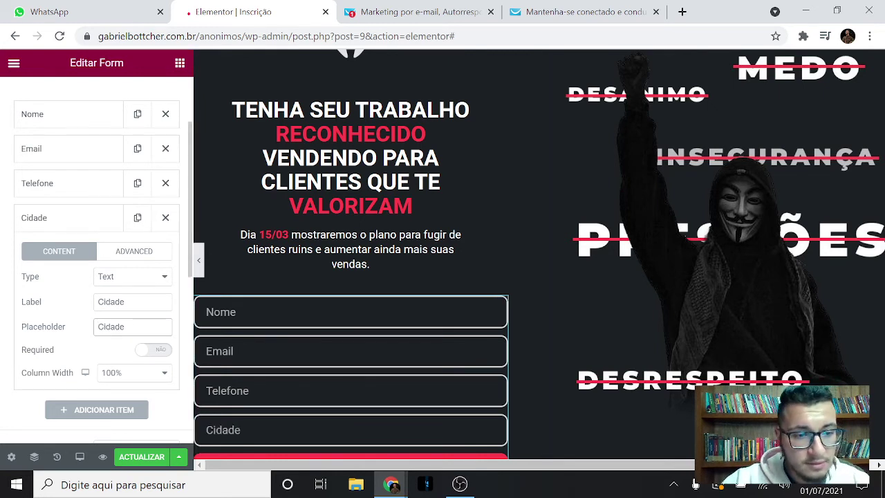
pyautogui.click(55, 304)
# Map the GetResponse city field to the form's Cidade field
pyautogui.scroll(-10, 78, 316)
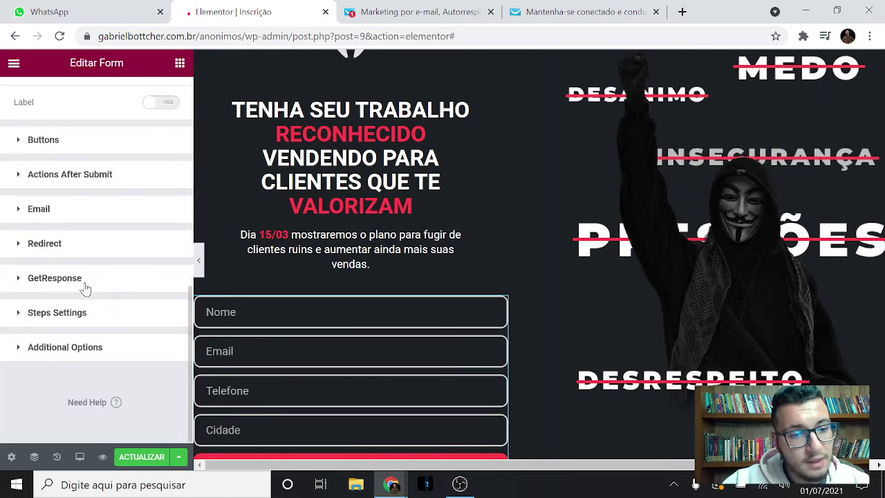
pyautogui.click(114, 267)
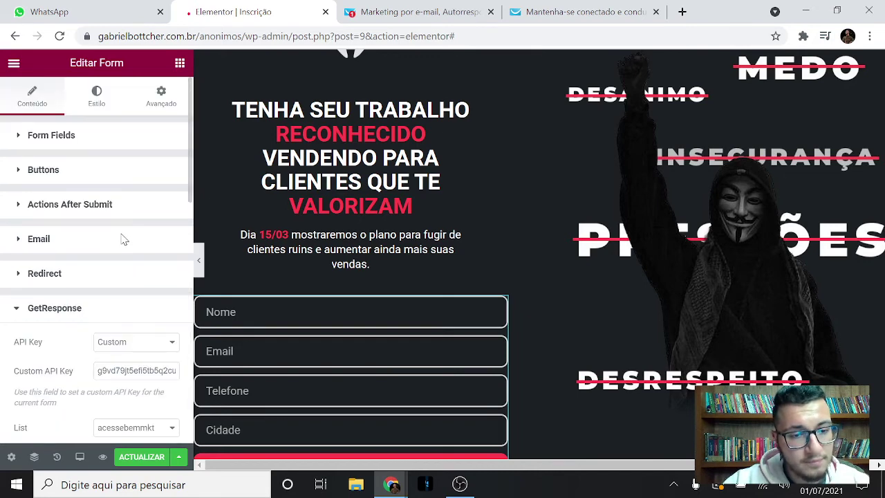
pyautogui.scroll(-8, 123, 239)
pyautogui.scroll(3, 99, 325)
pyautogui.click(132, 279)
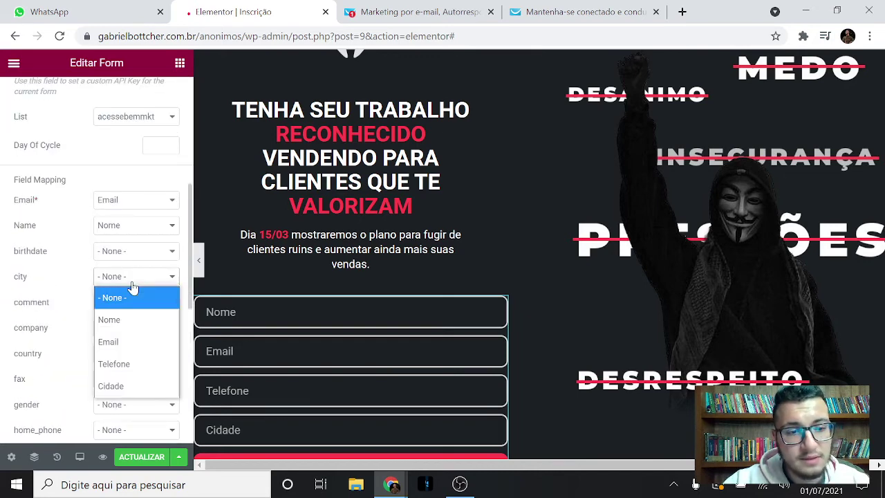
pyautogui.click(115, 387)
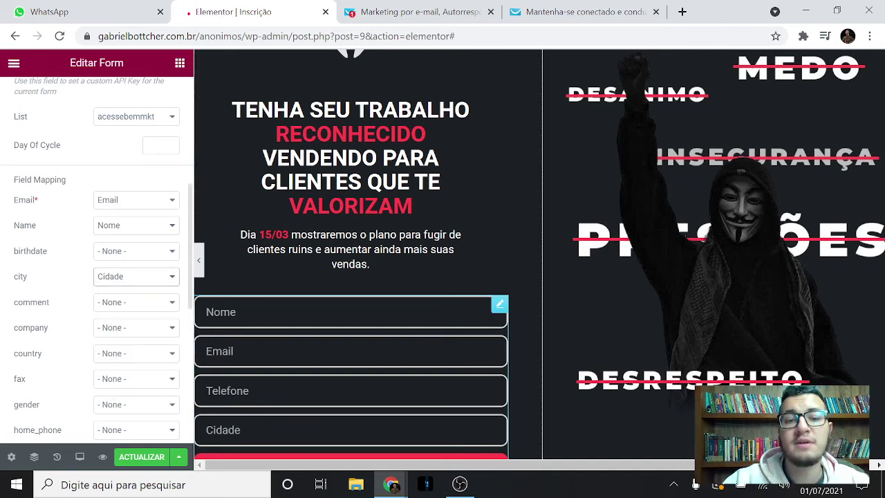
# Hide the widget editing panel and review the registration form across the full-width page
pyautogui.click(290, 311)
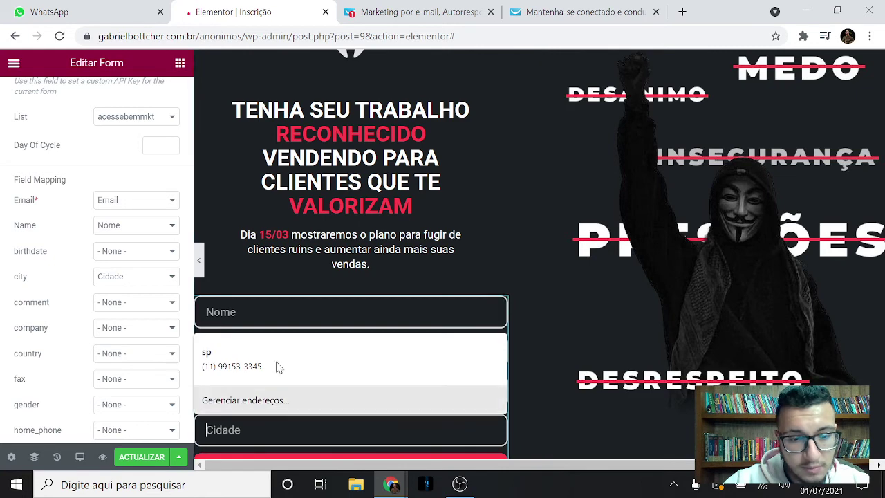
pyautogui.click(274, 270)
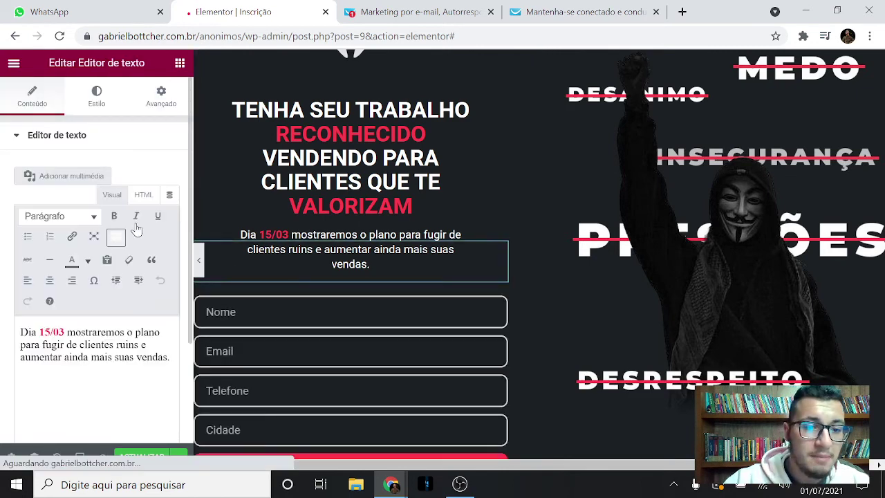
pyautogui.scroll(-2, 200, 253)
pyautogui.hscroll(1, 190, 256)
pyautogui.click(189, 260)
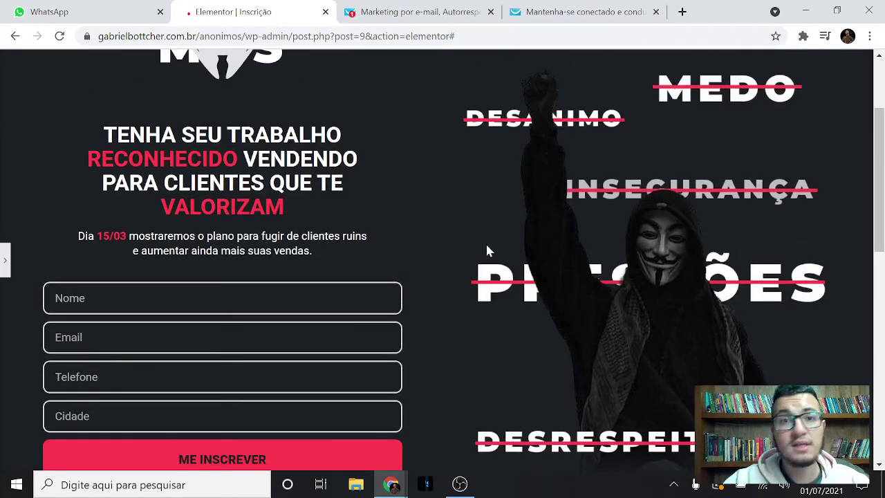
pyautogui.scroll(-1, 487, 251)
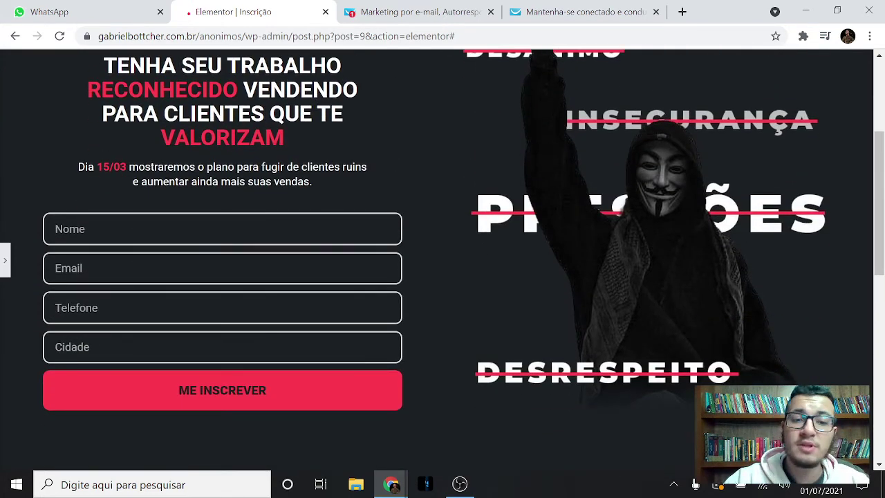